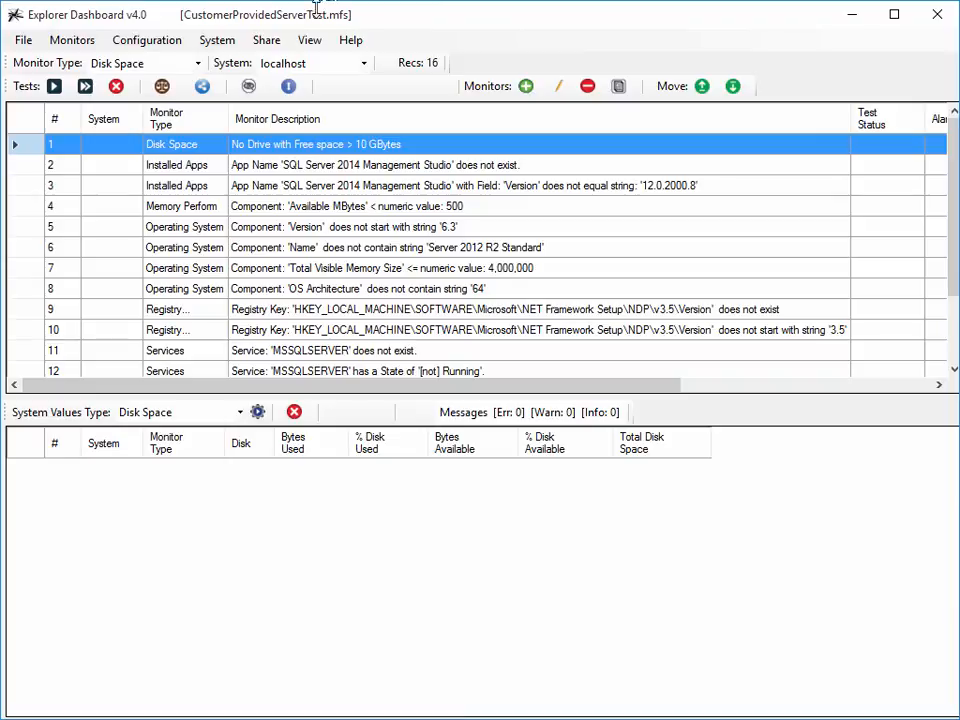
Resize the view tables so the System Values table is smaller and the monitor table shows more rows.
click(288, 86)
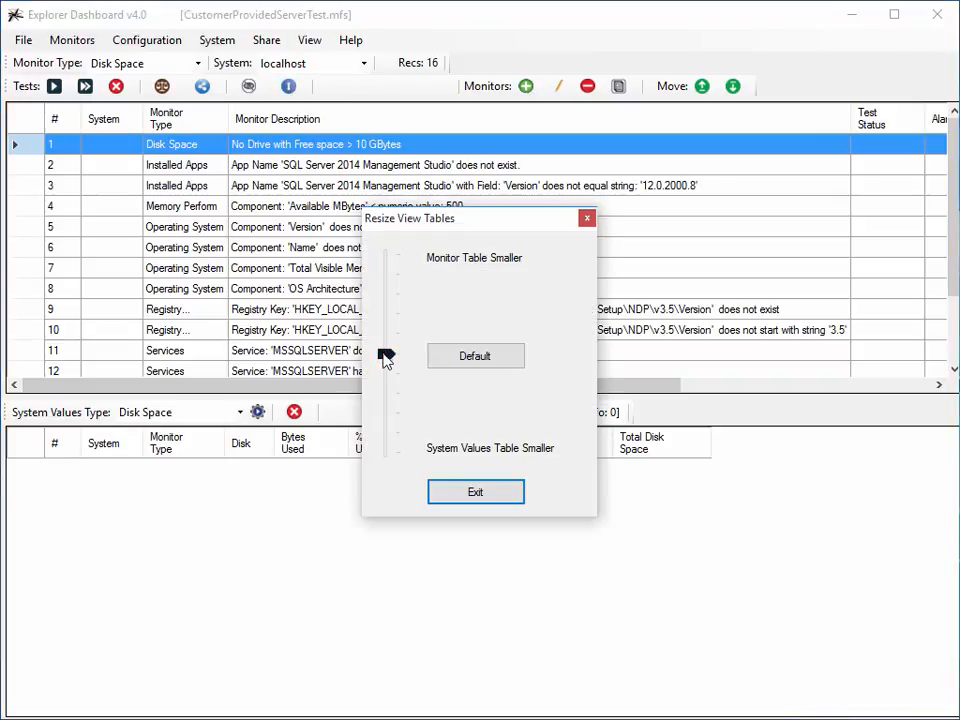
drag(386, 355, 387, 412)
click(474, 492)
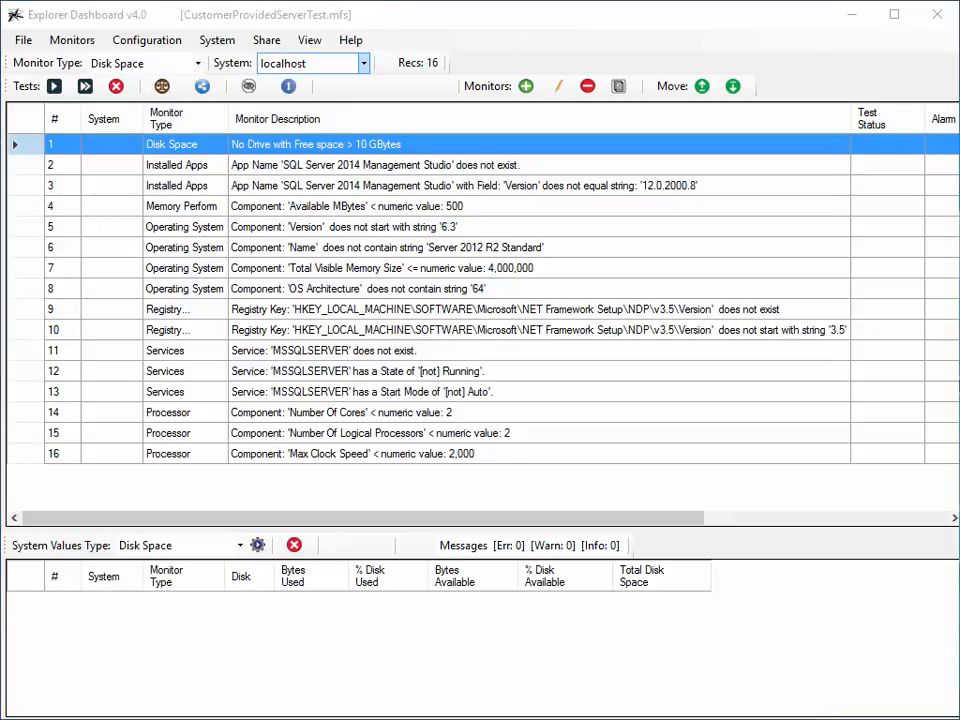
Run all the monitor tests against system 190.168.1.201 and review their status, alarm and result details.
click(364, 63)
click(345, 122)
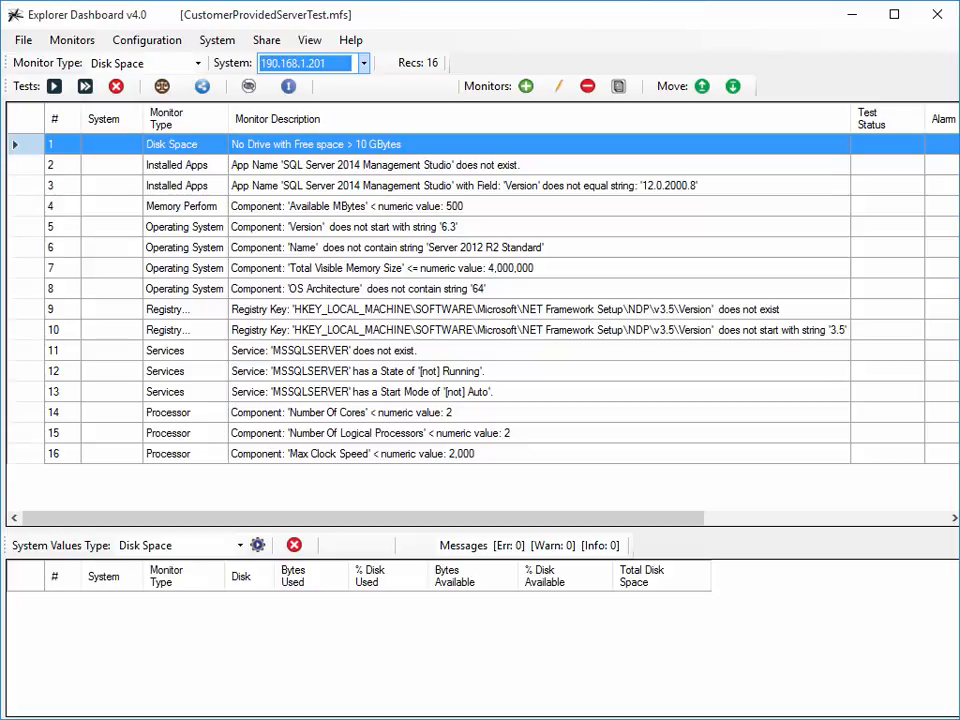
click(85, 86)
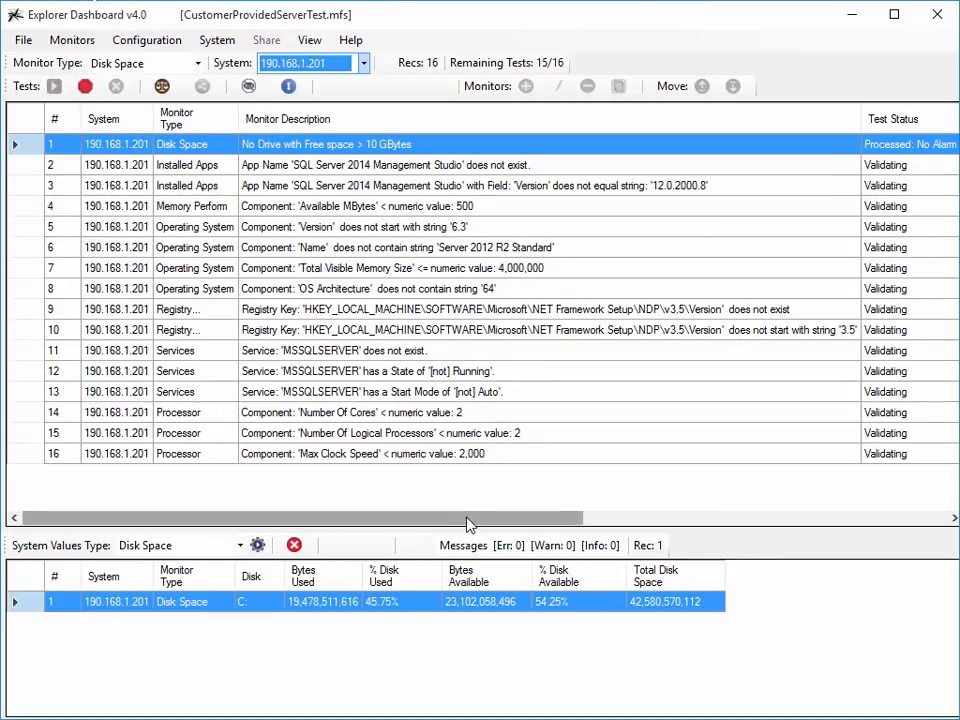
drag(467, 519, 765, 542)
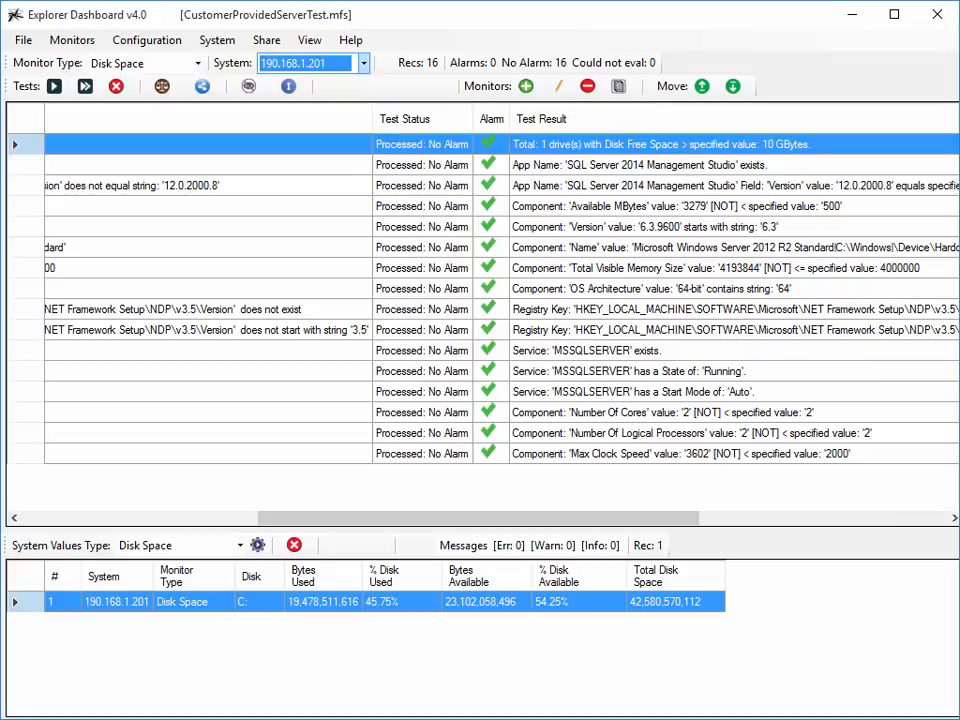
click(912, 519)
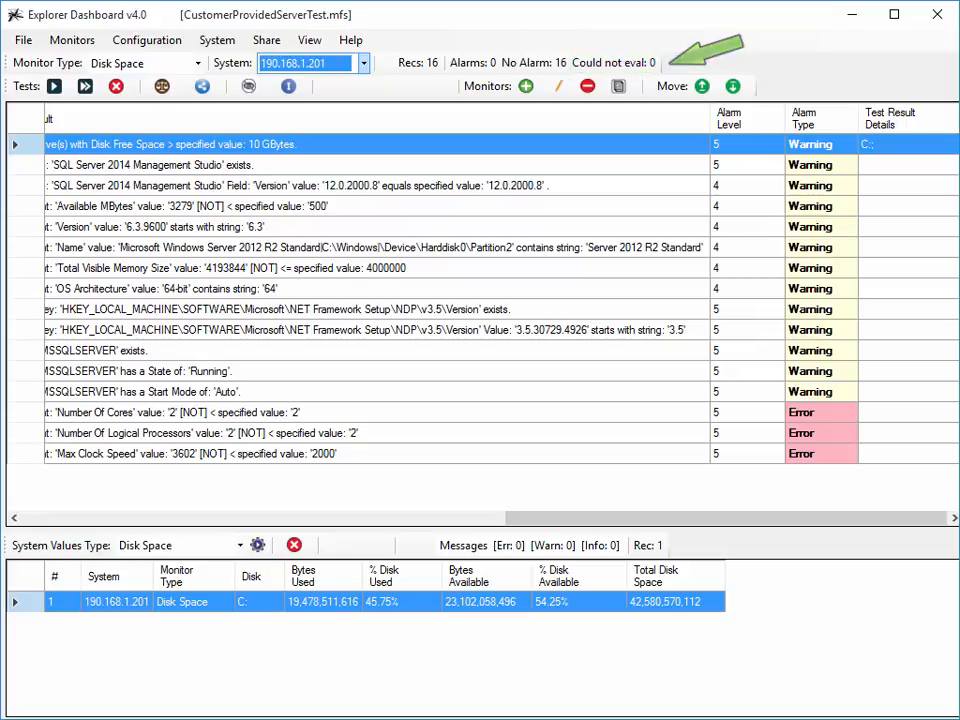
drag(797, 522, 843, 563)
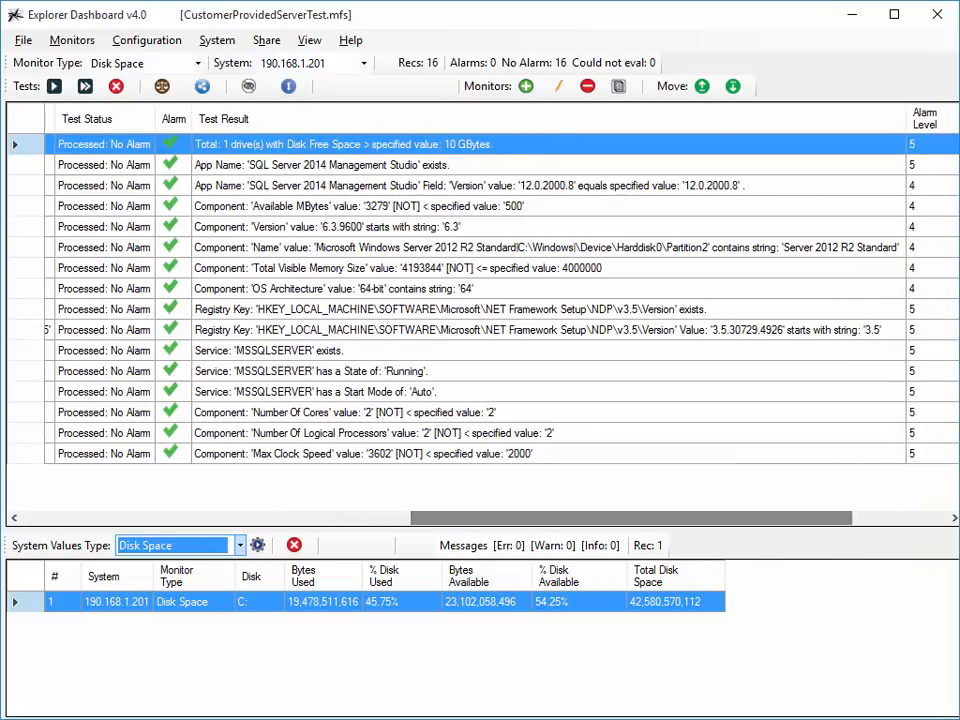
Display the Processor system values and find the clock speed, core and logical processor entries.
click(240, 545)
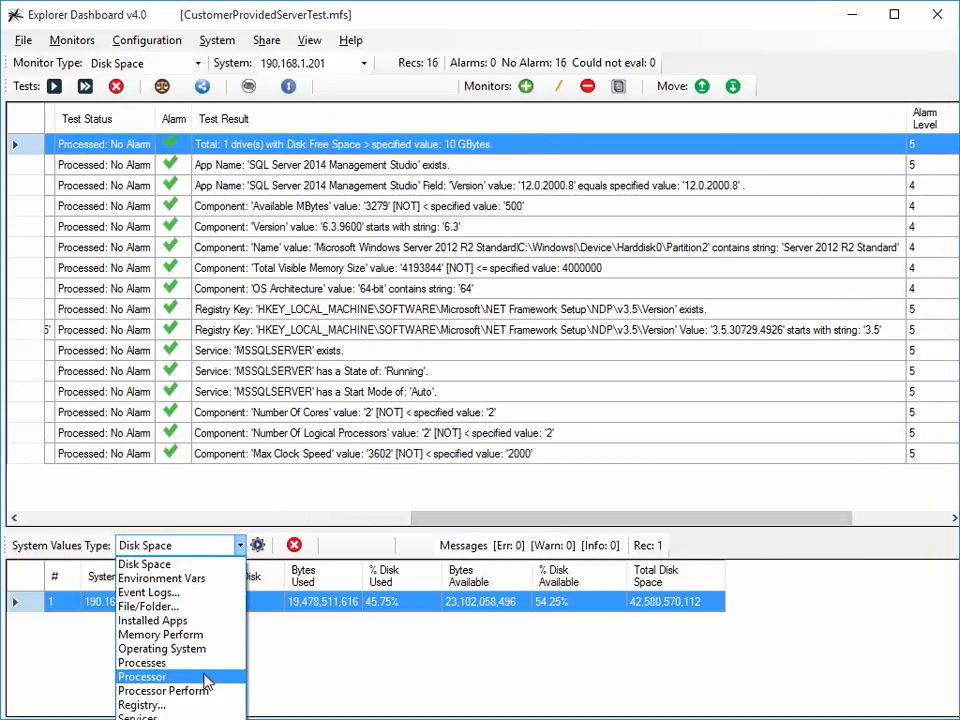
click(208, 677)
scroll(953, 688, down, 8)
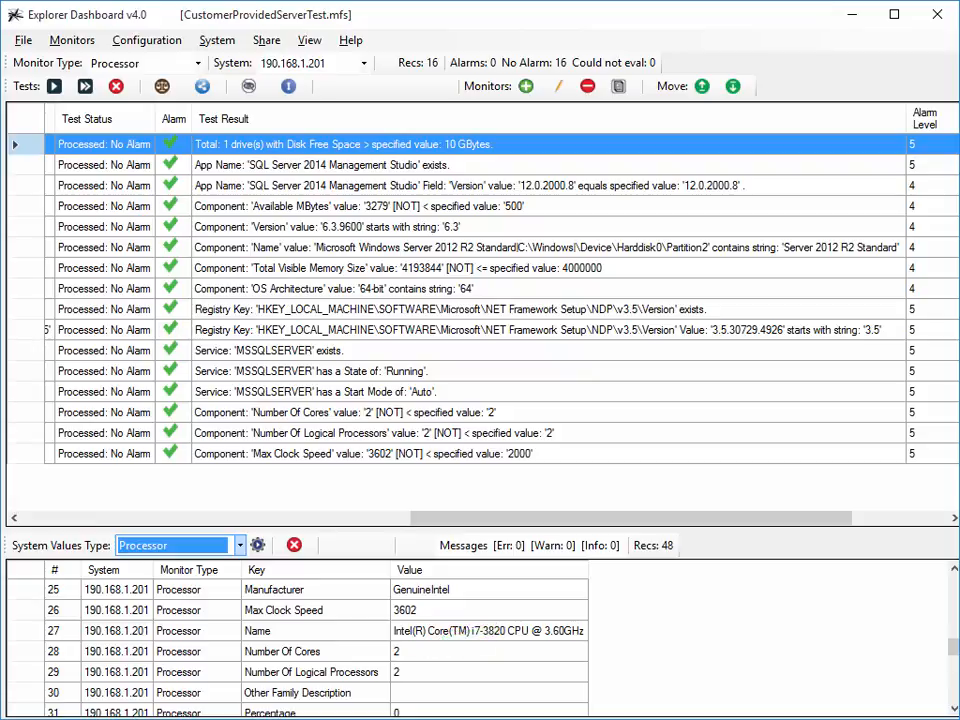
Set the Number Of Cores monitor's comparison value to 4 and rerun only that monitor's test.
click(780, 414)
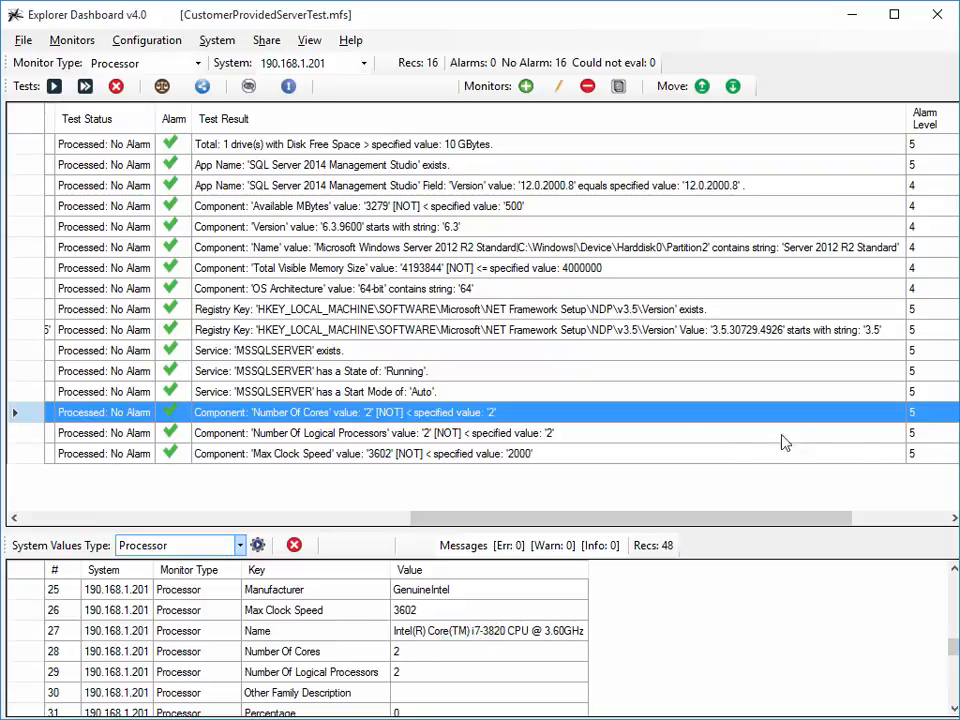
double_click(597, 416)
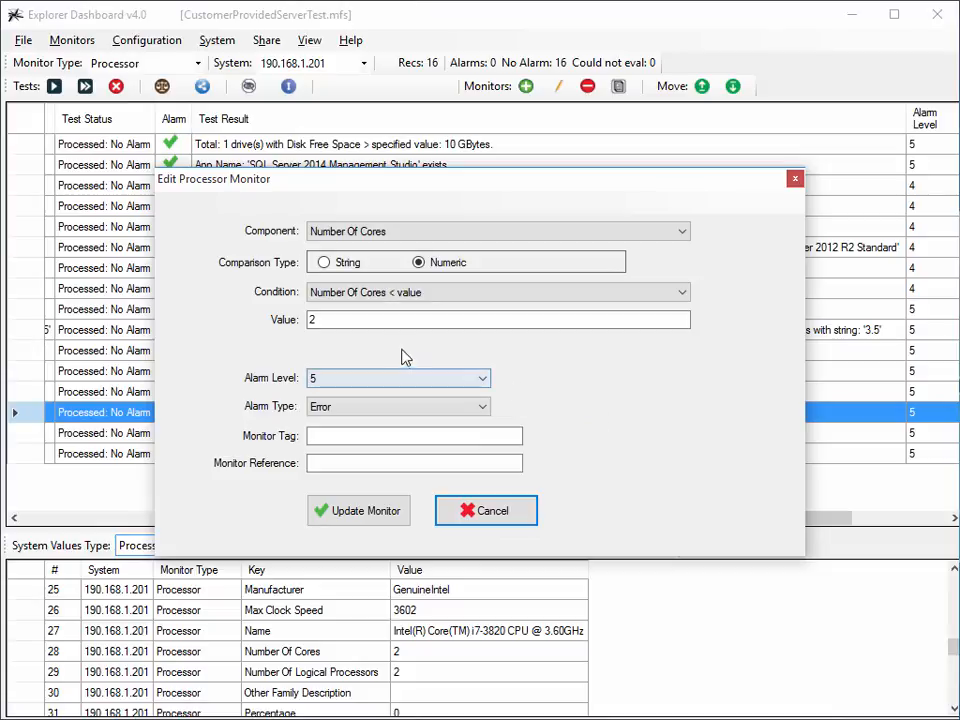
double_click(385, 320)
text(4)
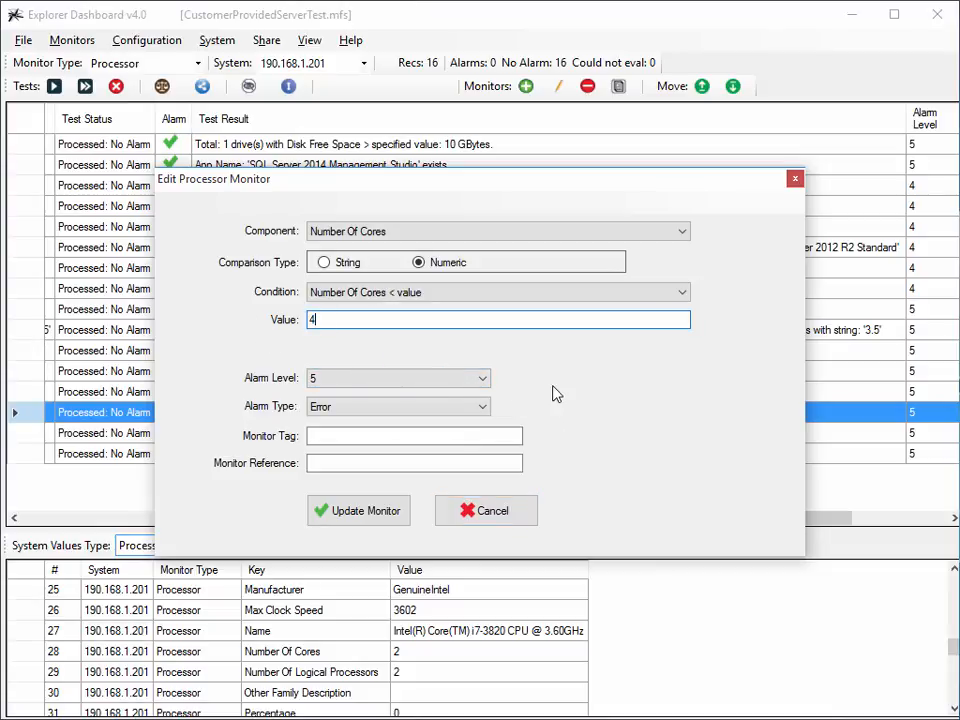
click(390, 511)
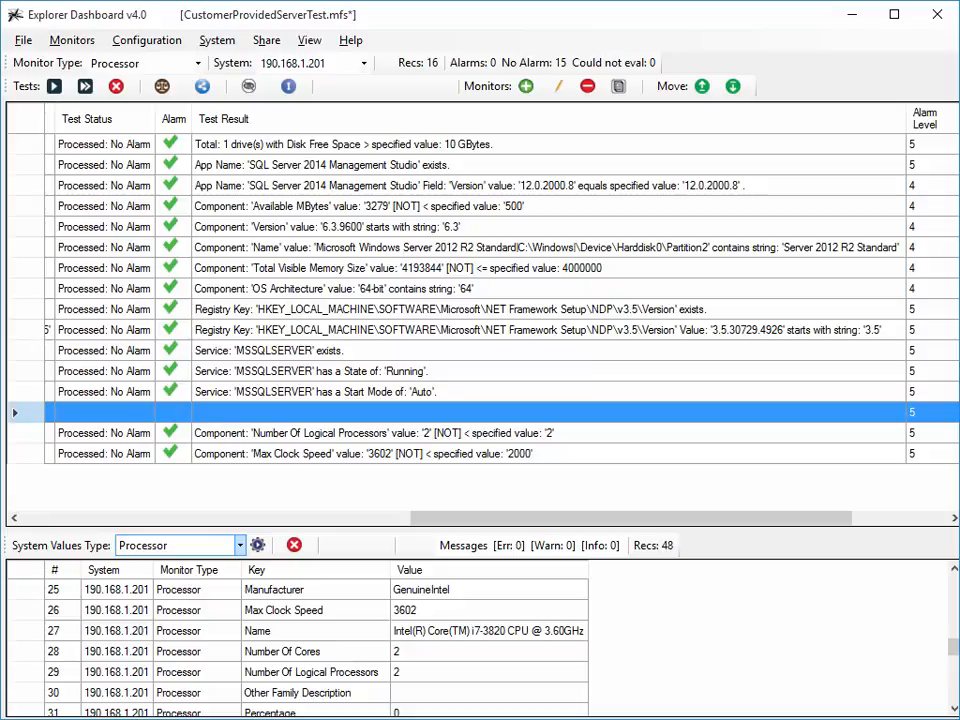
click(55, 90)
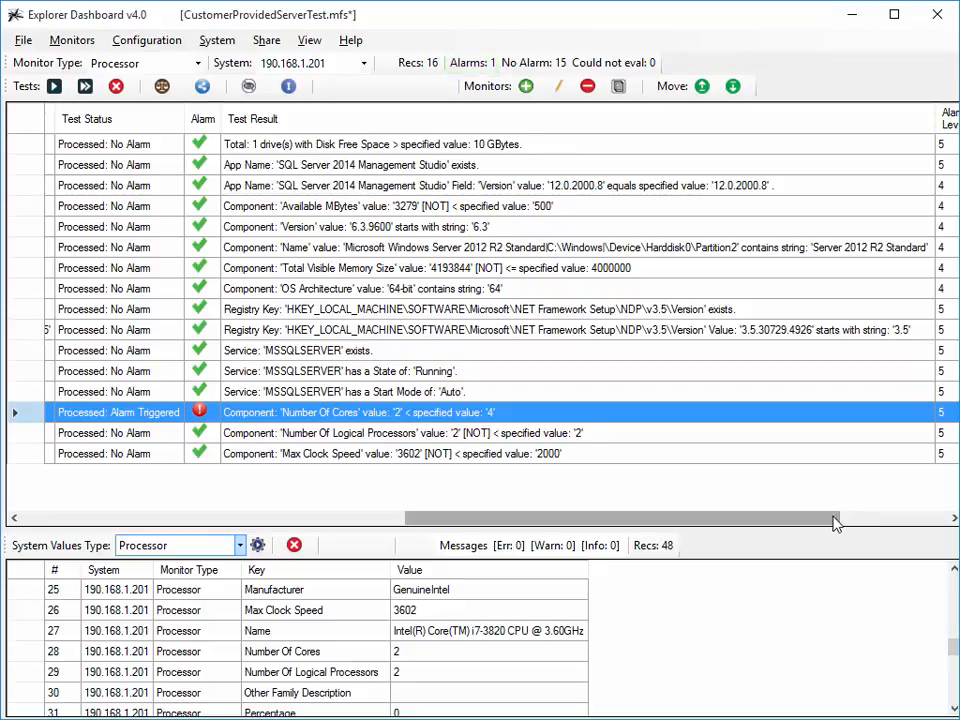
mouse_move(836, 521)
mouse_down()
mouse_move(626, 542)
mouse_move(408, 548)
mouse_up()
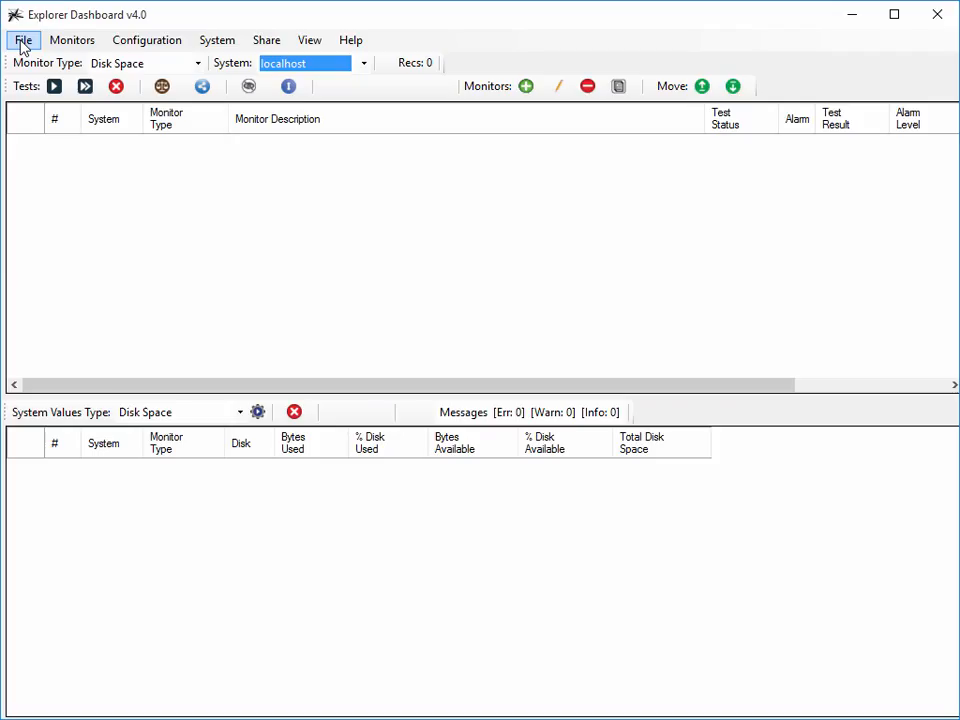
Open the monitor file PostAppInstall.mfs from the Data folder.
click(22, 42)
click(30, 63)
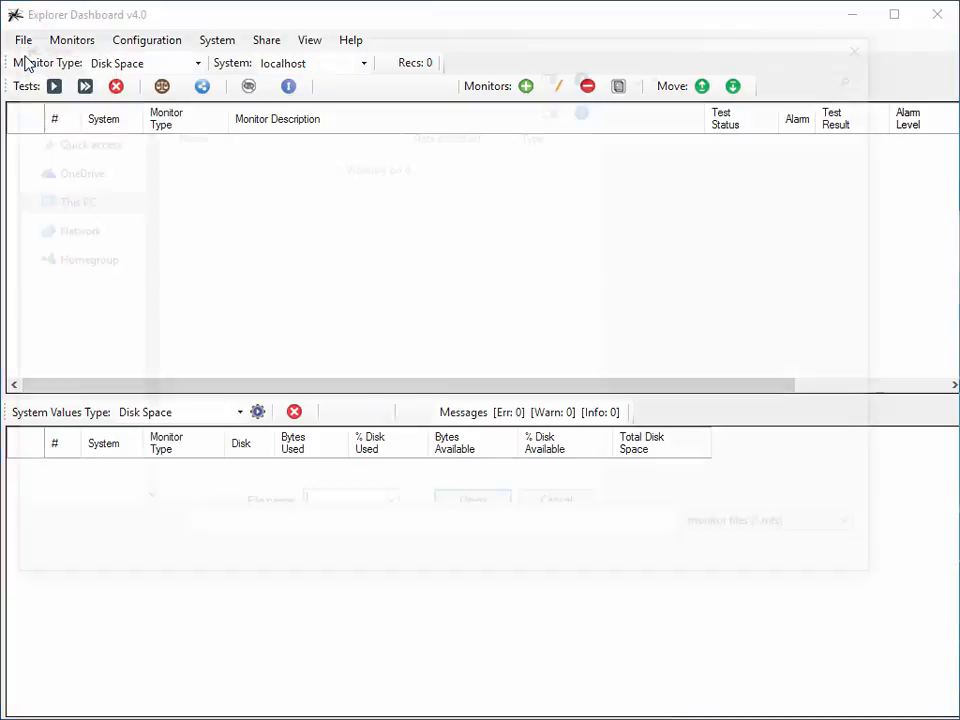
click(228, 204)
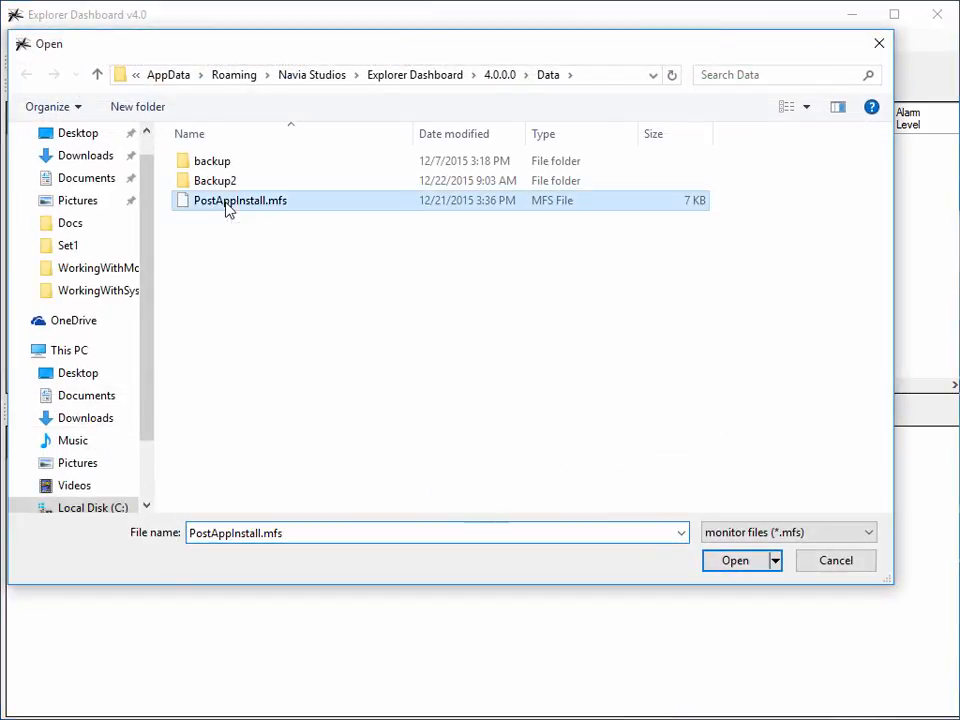
click(740, 565)
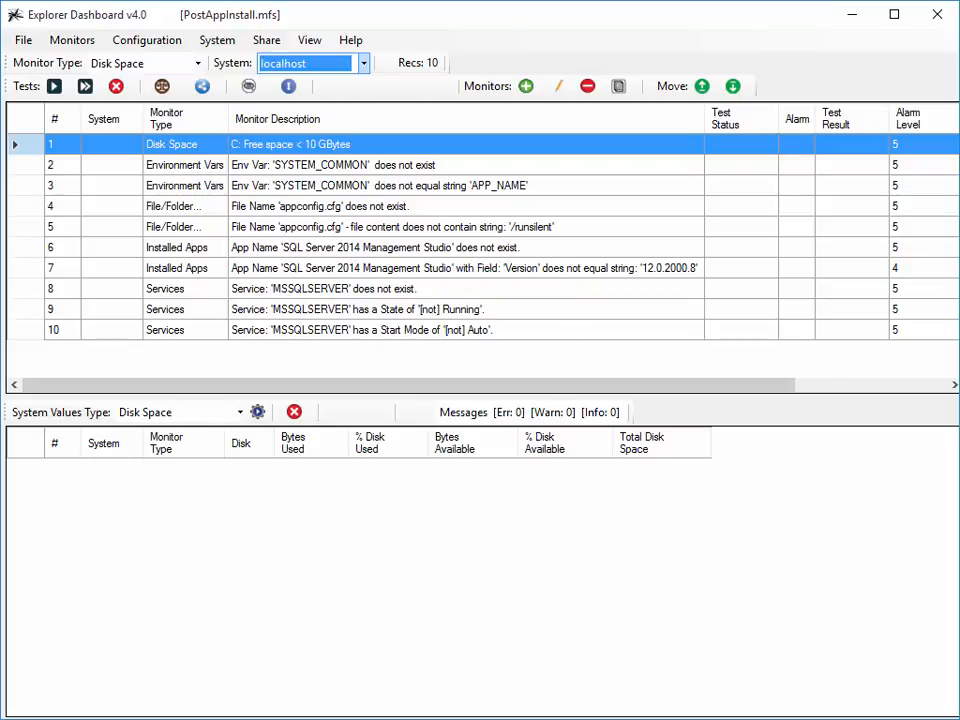
Select system 190.168.1.201 and run all the post-install monitor tests on it.
click(364, 63)
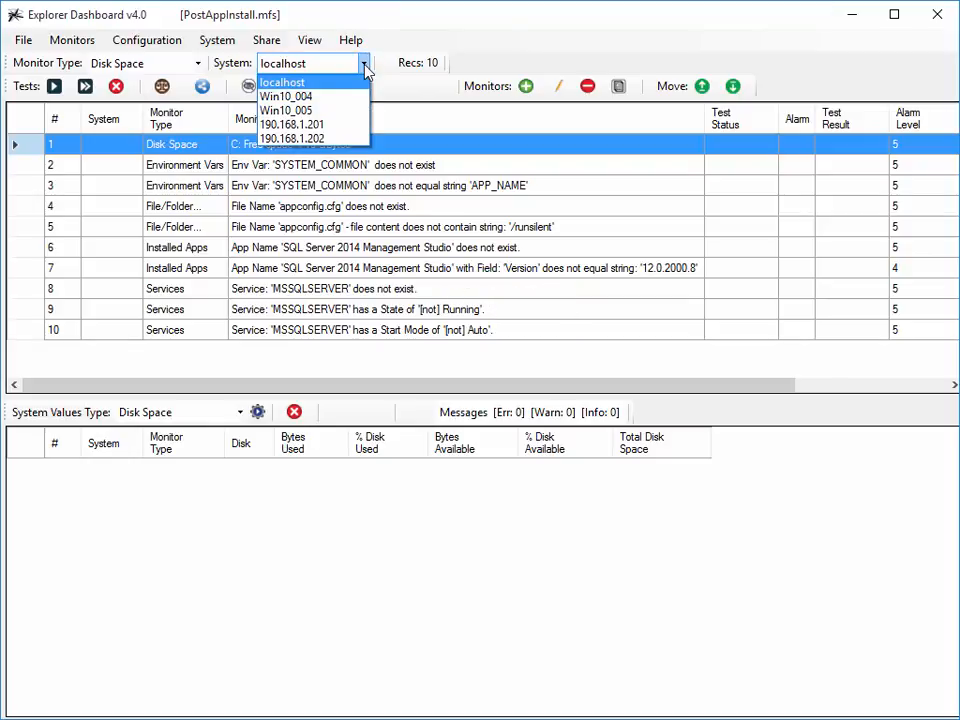
click(346, 125)
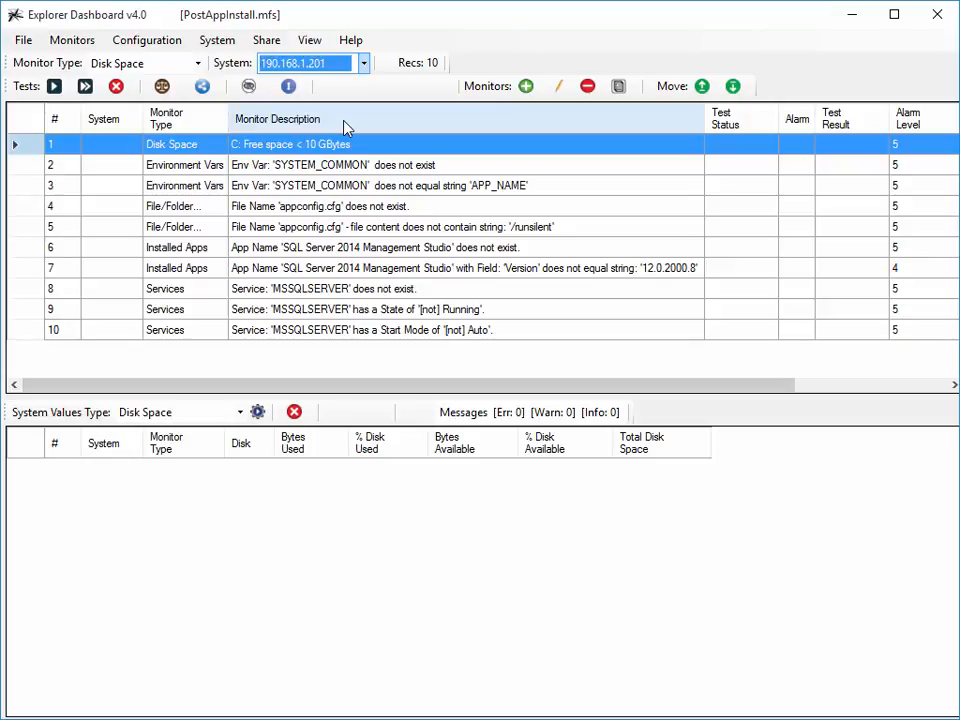
click(87, 90)
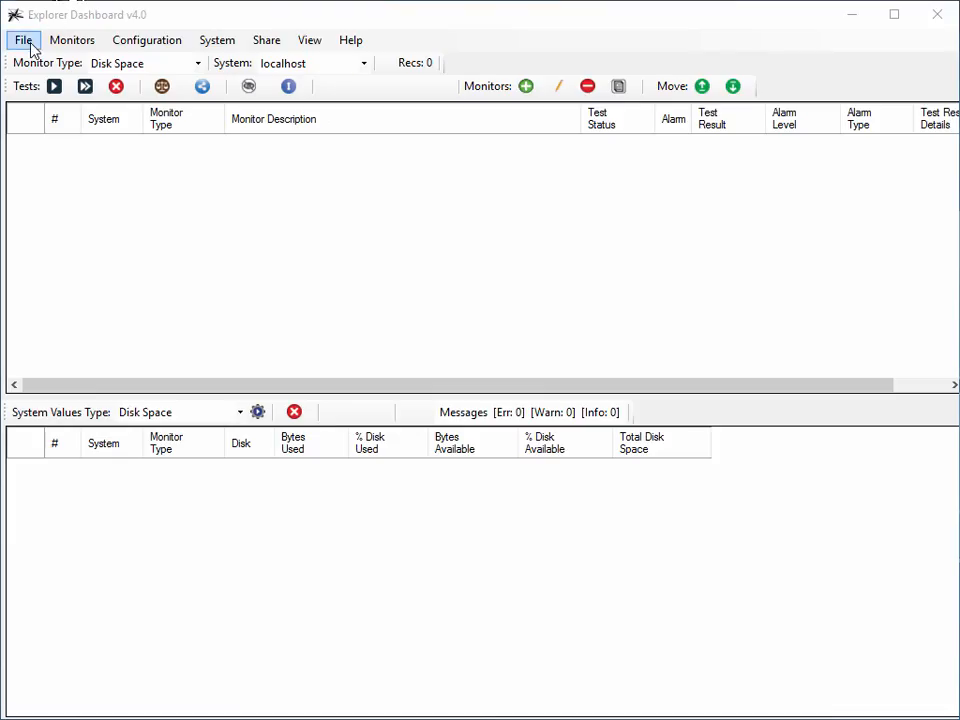
Open the monitor file ServerHealthCheck.mfs from the Data folder.
click(21, 42)
click(52, 63)
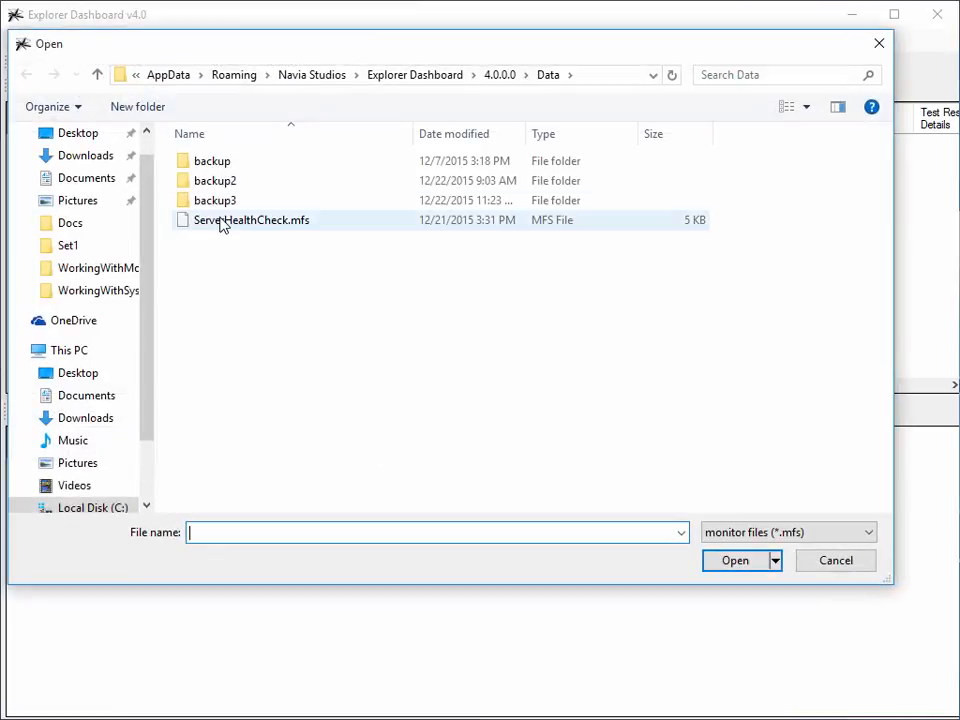
click(201, 221)
click(735, 566)
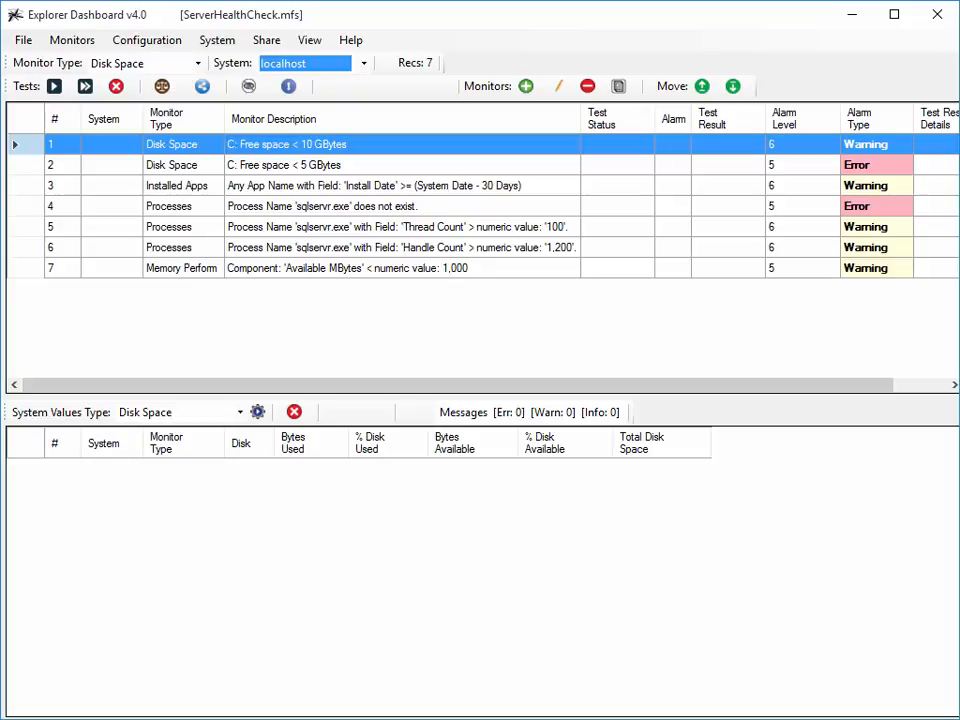
Run all the server health check tests against system 190.168.1.201 and review the test results and alarm levels.
click(364, 63)
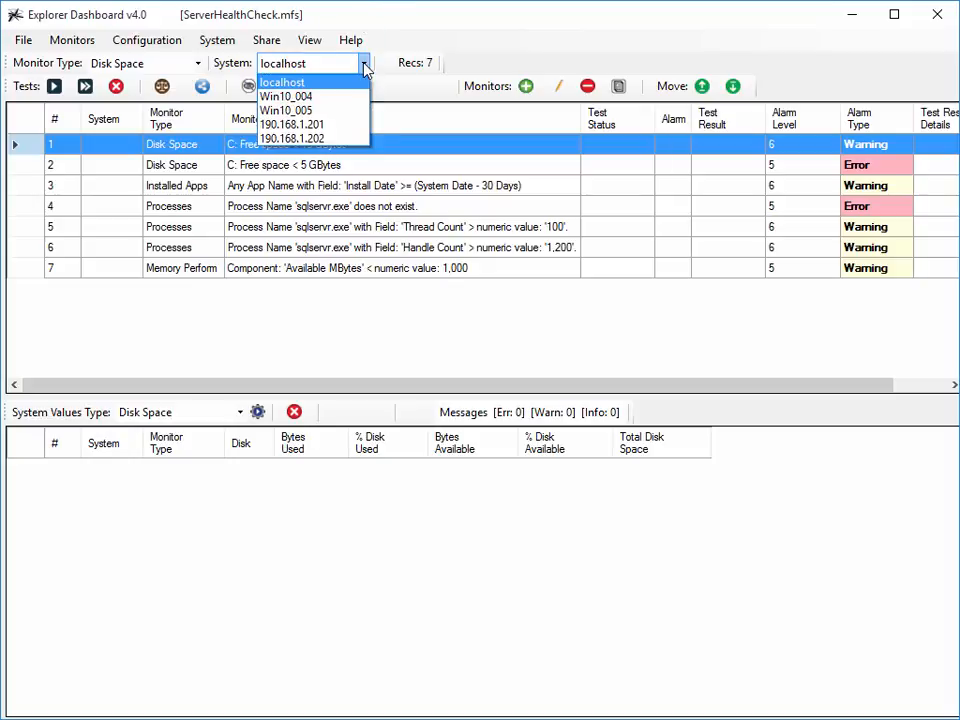
click(345, 122)
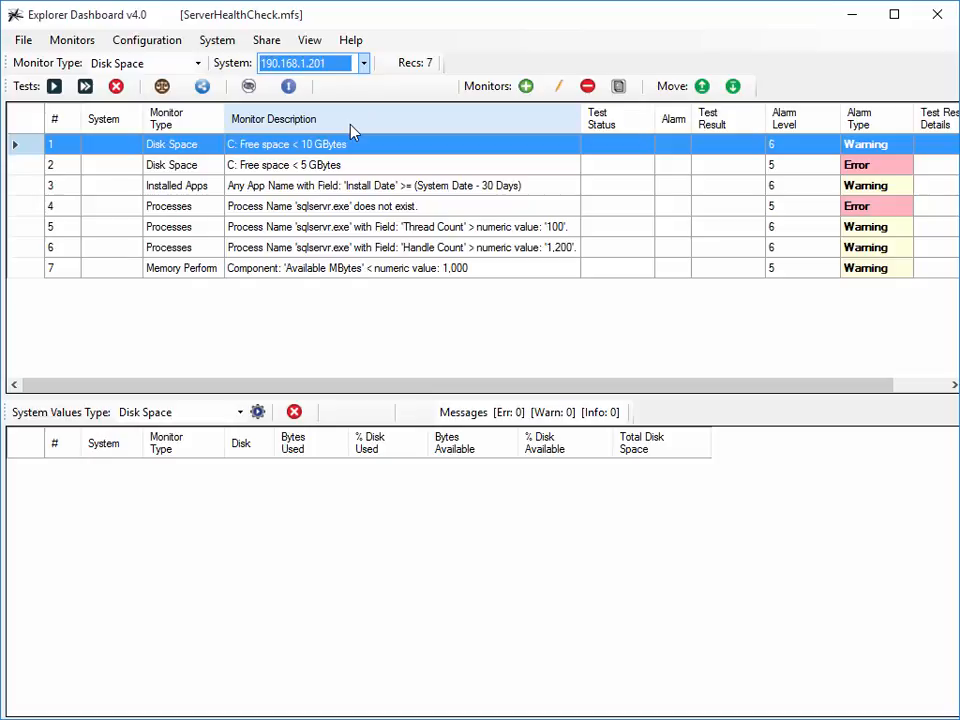
click(85, 87)
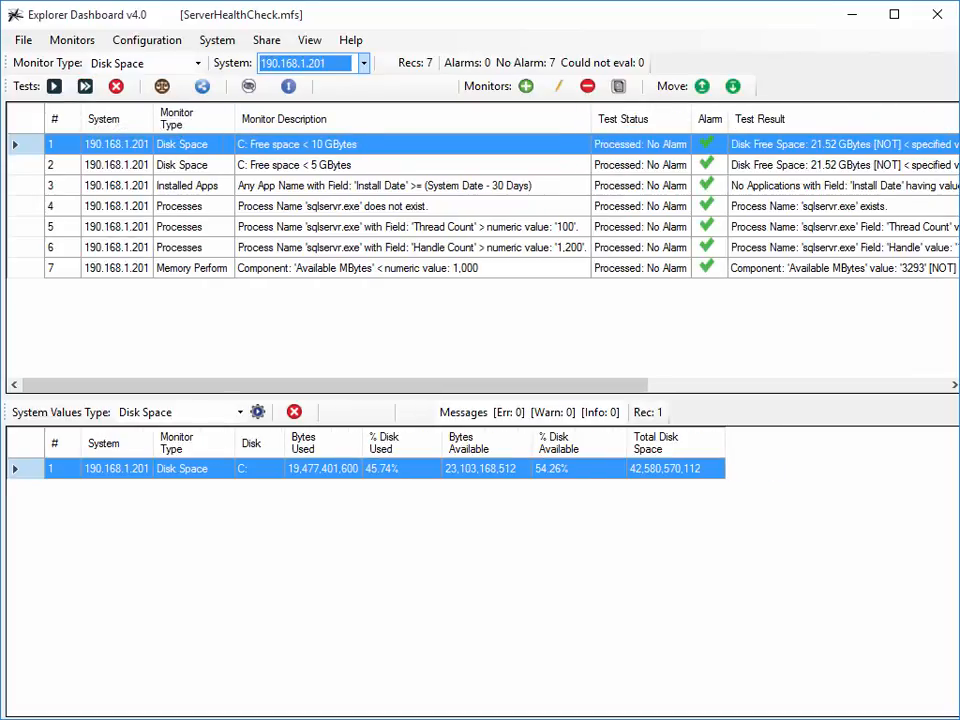
click(931, 386)
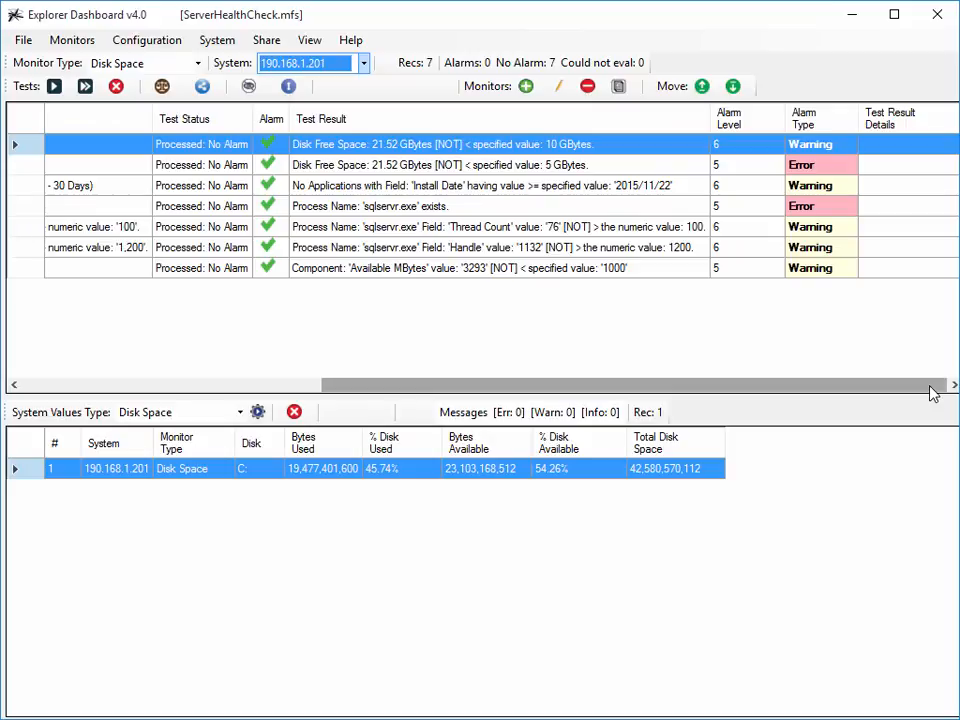
drag(930, 388, 420, 435)
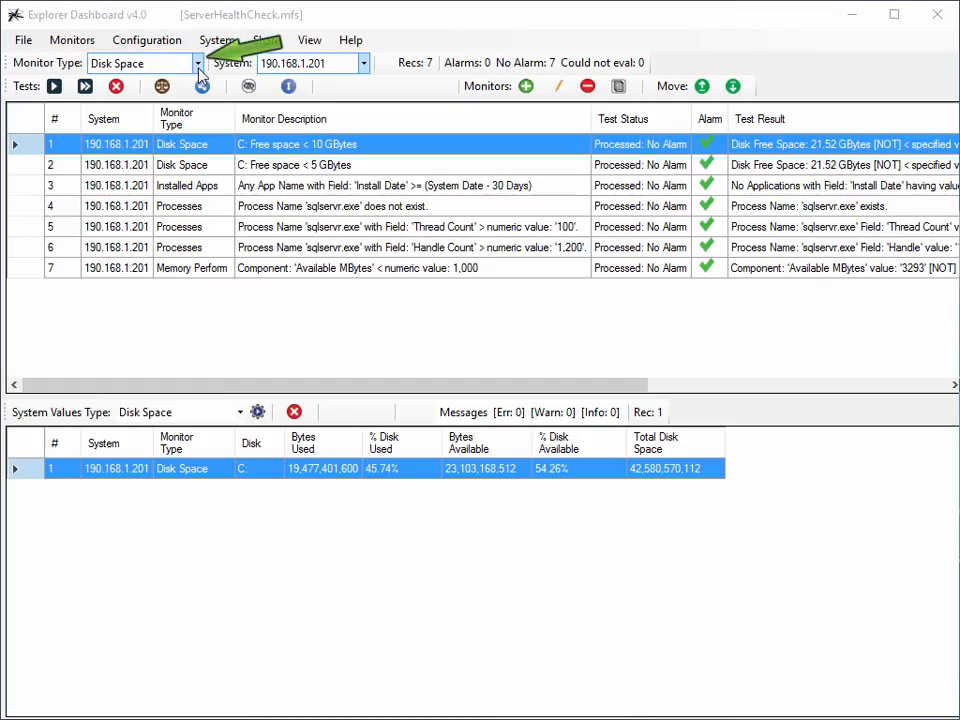
Choose the Disk Space monitor type and view the form for adding such a monitor, then cancel it.
click(198, 63)
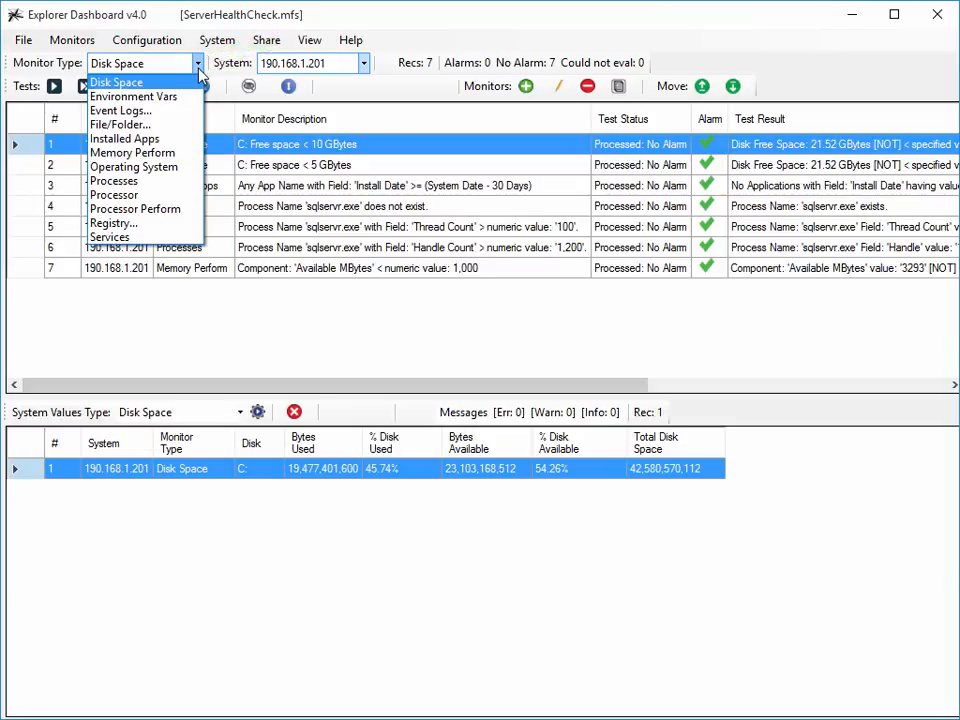
click(200, 84)
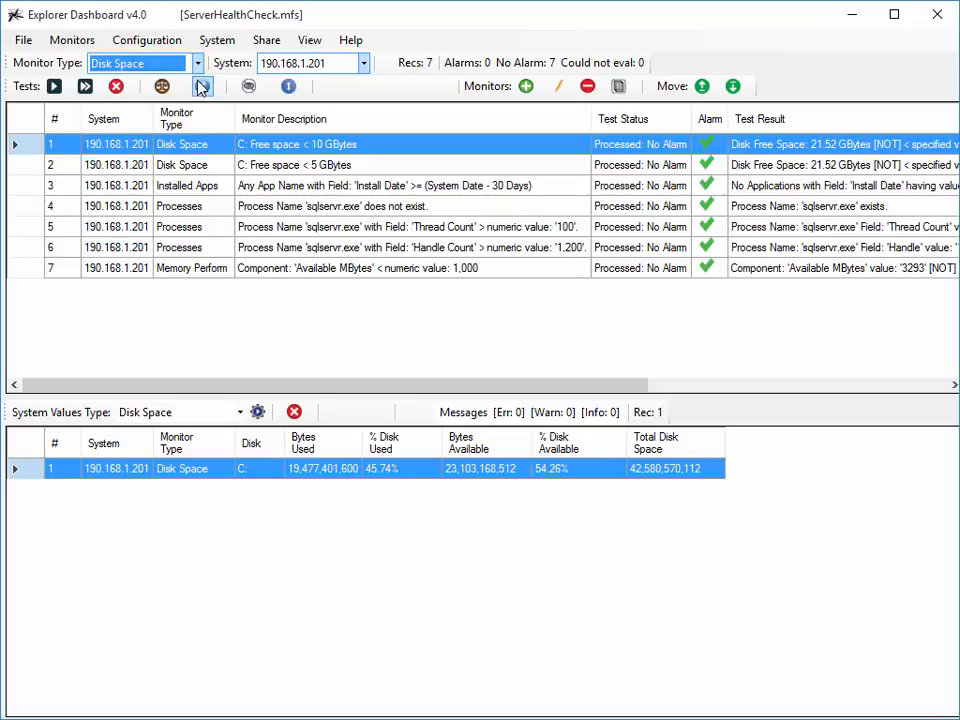
click(525, 88)
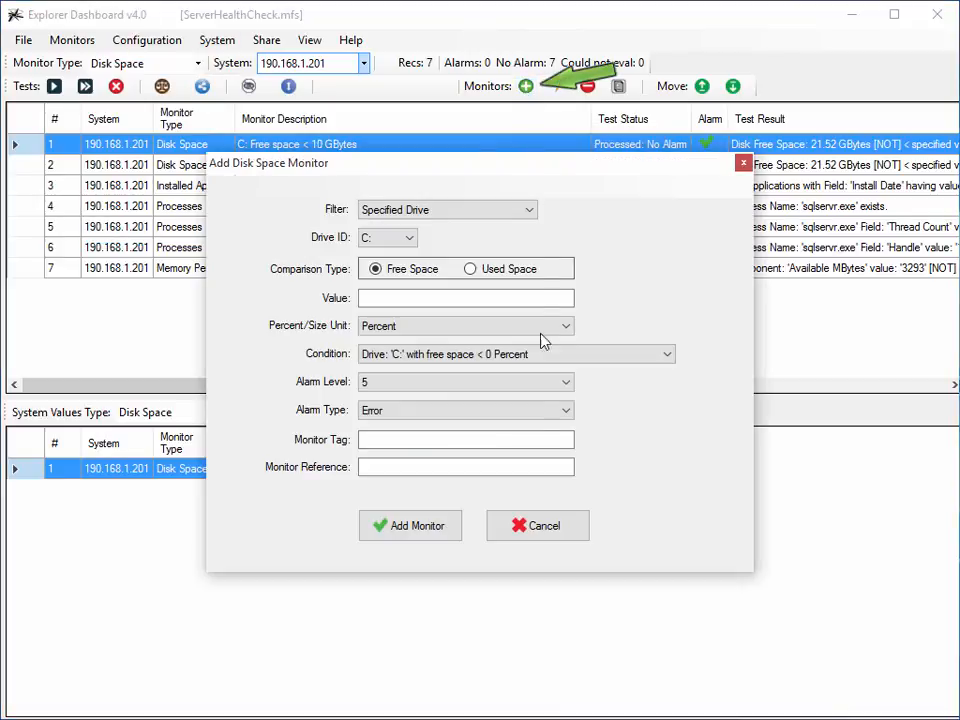
click(538, 526)
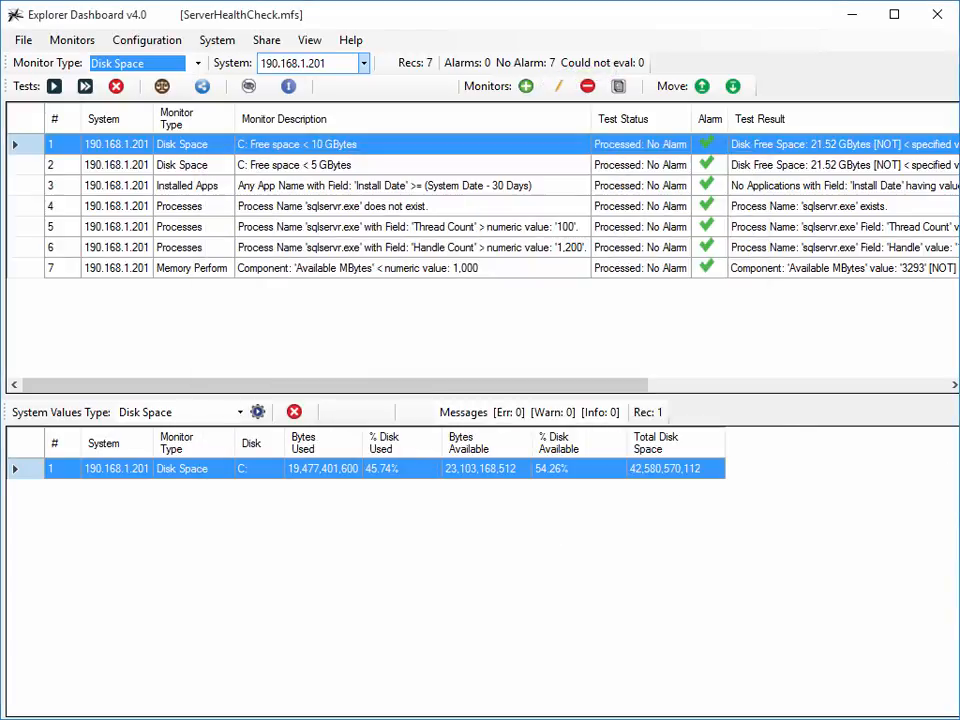
View the edit form of the first Disk Space monitor without changing it, then delete that monitor.
click(559, 87)
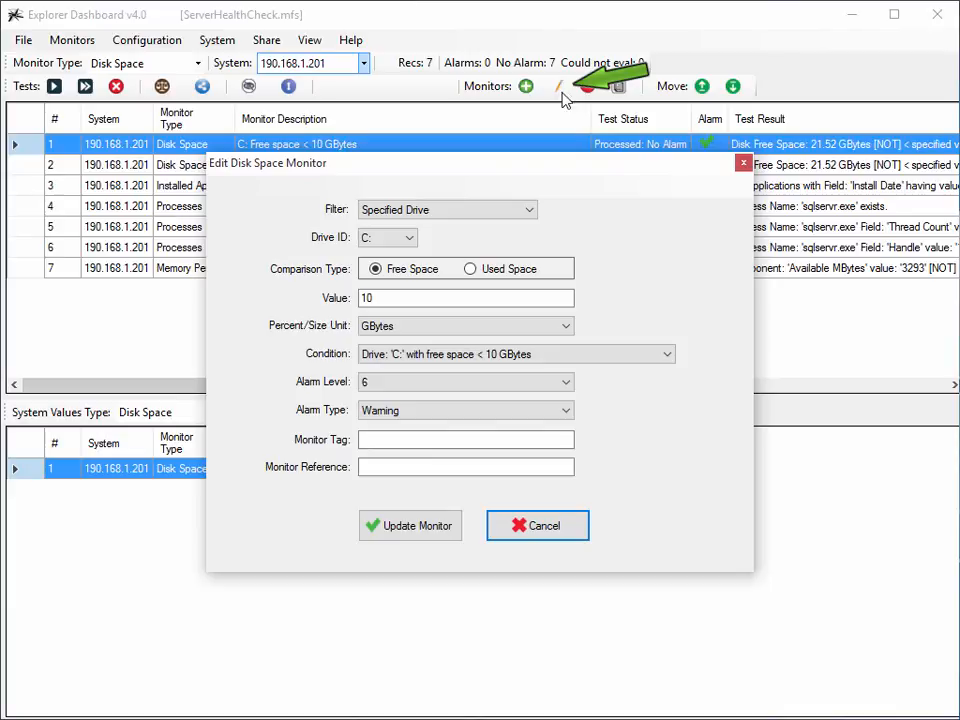
click(549, 530)
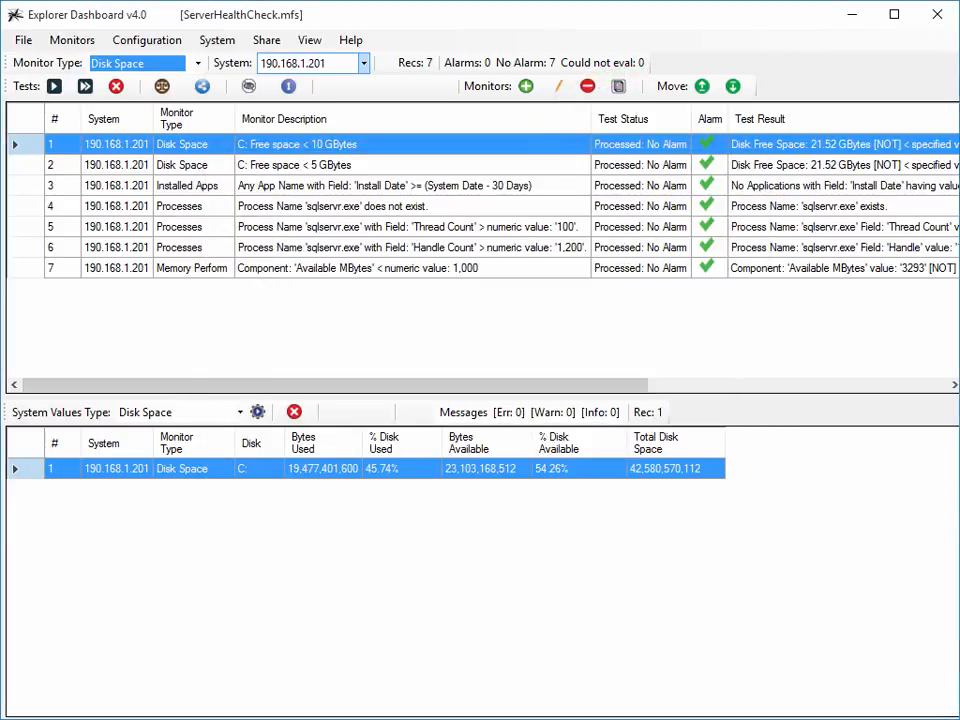
click(587, 87)
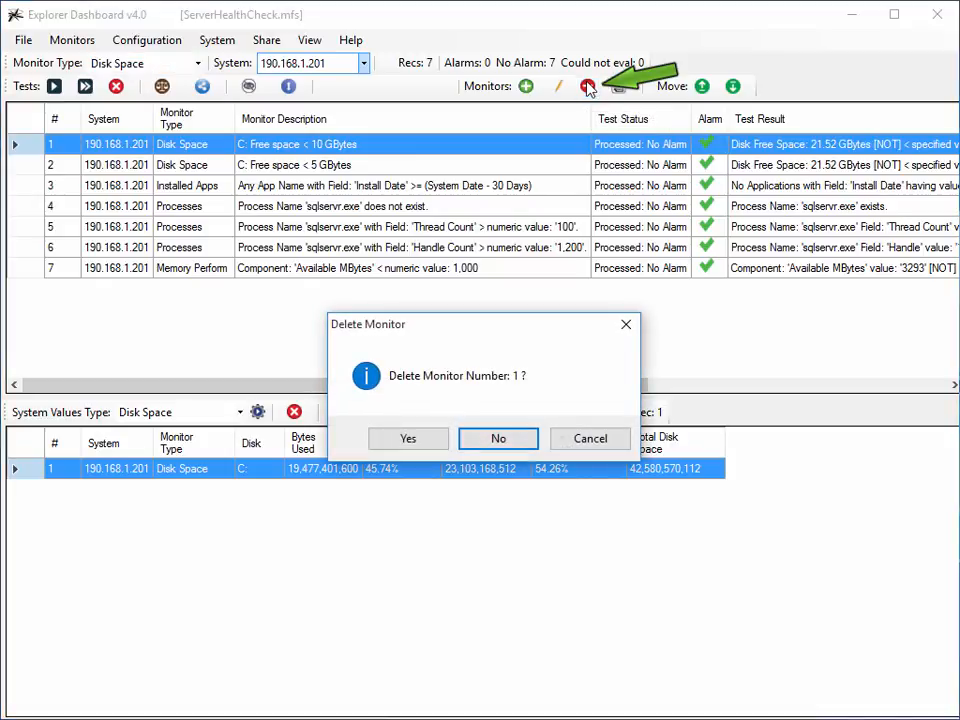
click(429, 439)
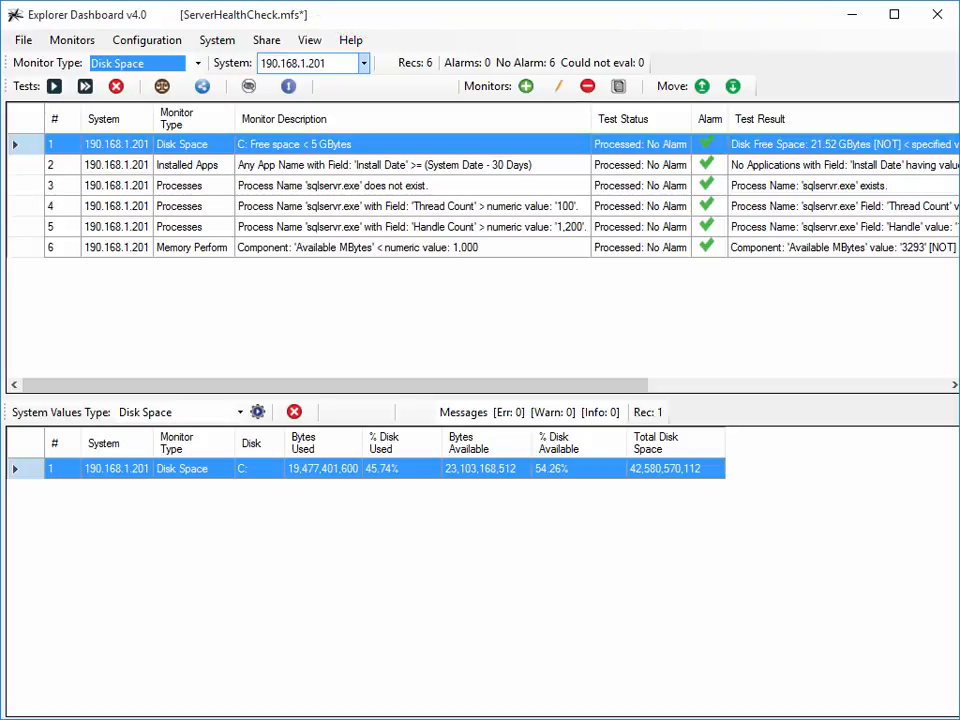
Clone the C: free space < 5 GBytes monitor with the value 10, alarm type Warning and alarm level 6.
click(618, 86)
double_click(362, 297)
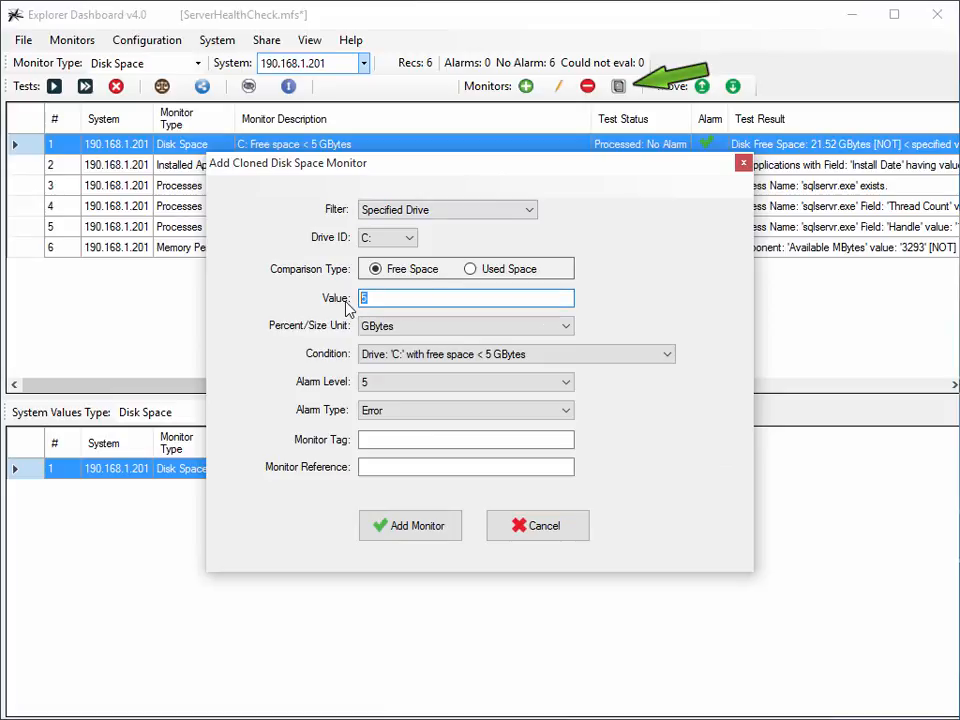
text(10)
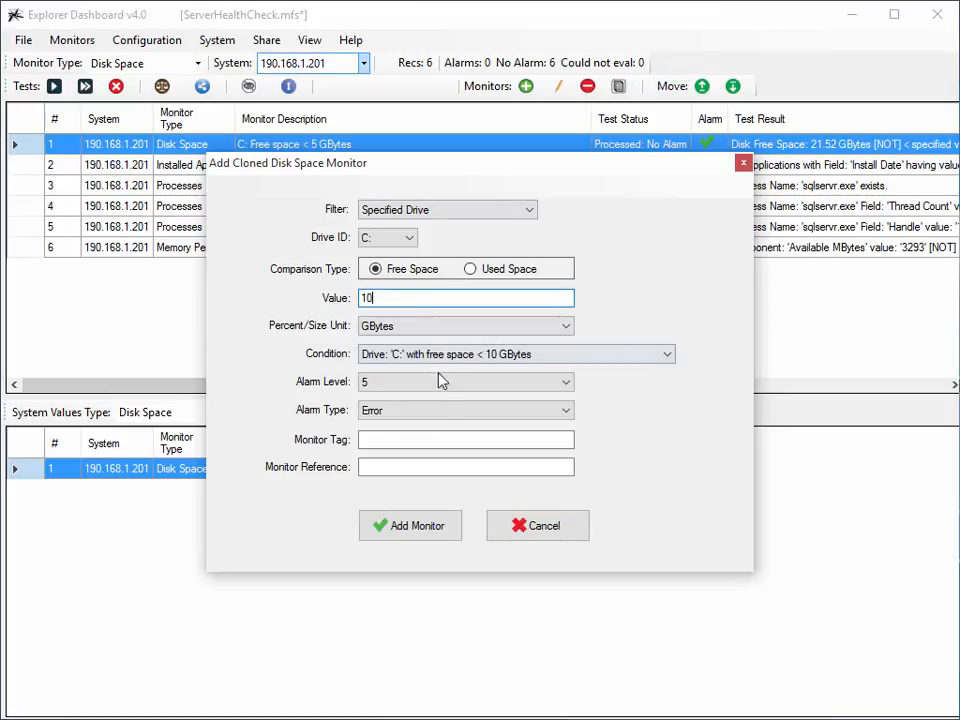
click(440, 411)
click(428, 440)
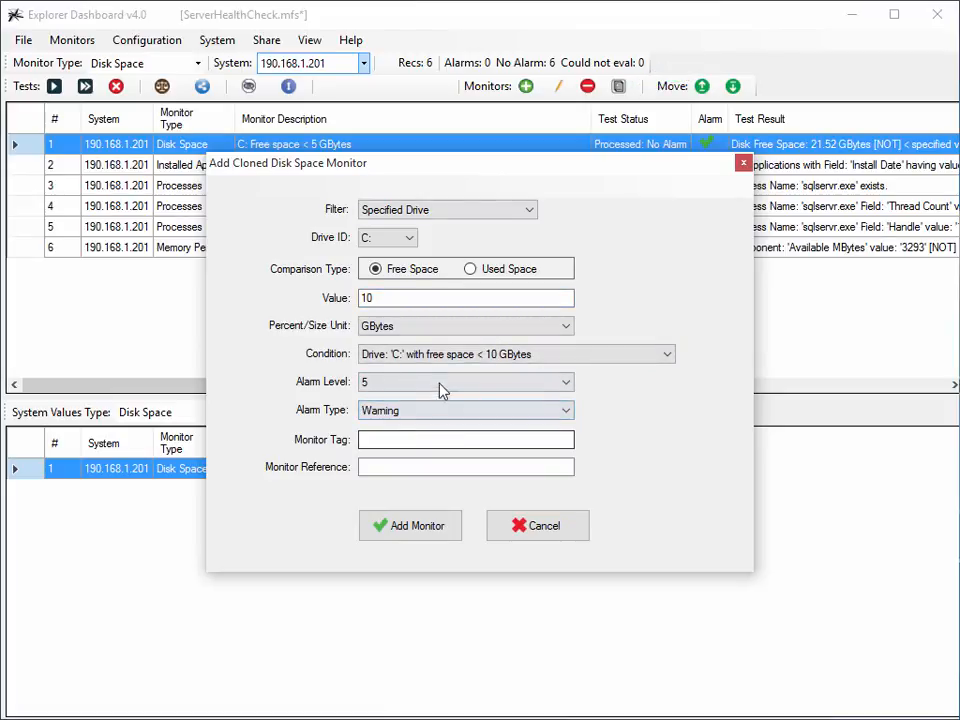
click(443, 384)
click(429, 460)
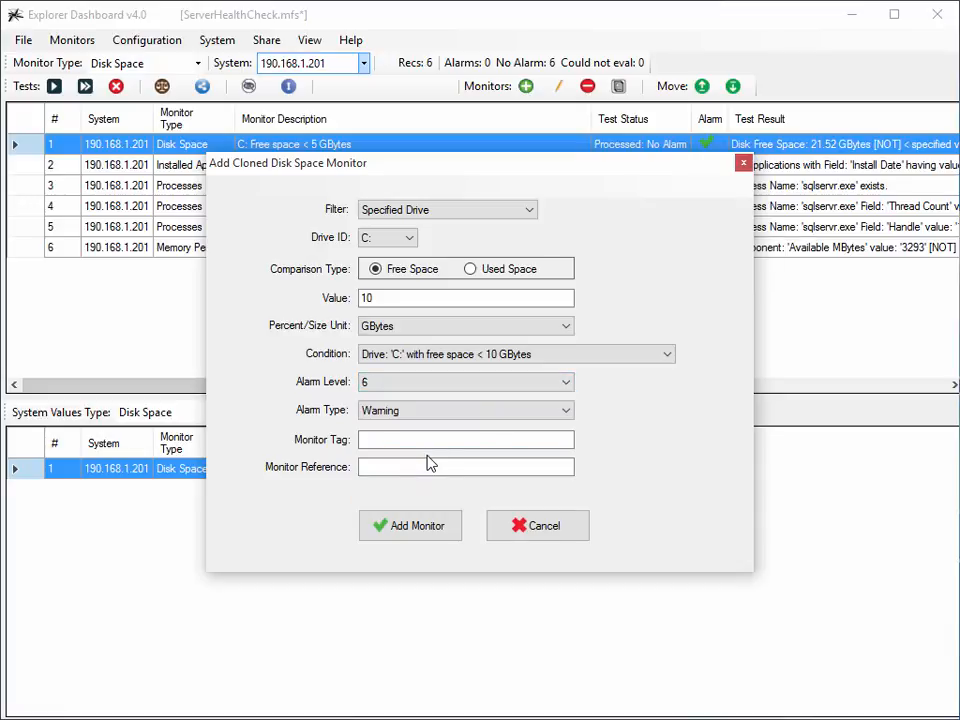
click(425, 530)
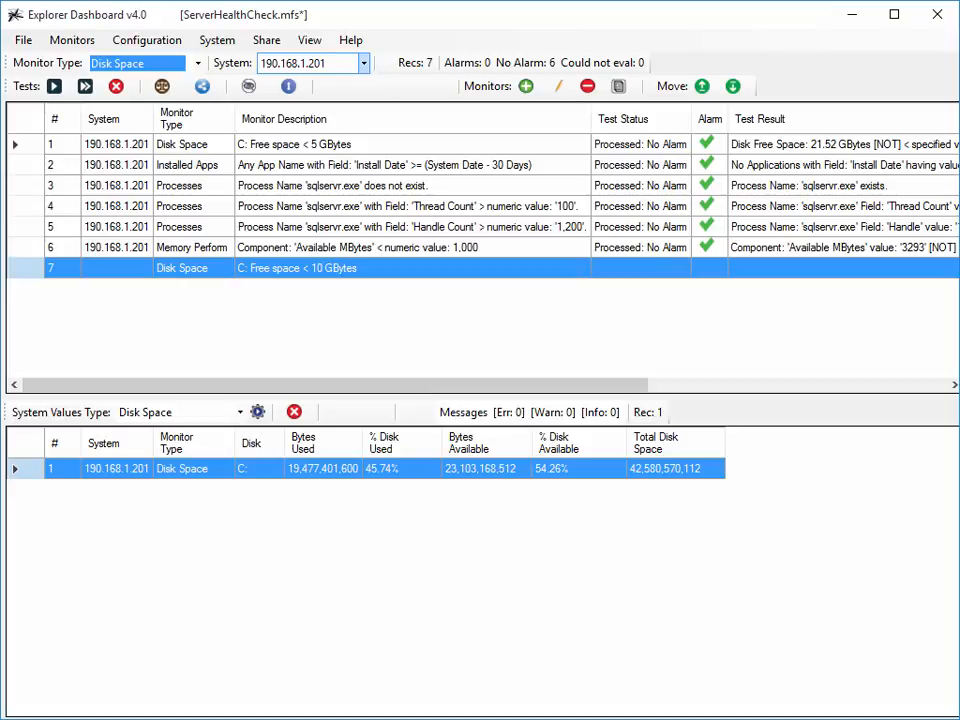
Move the C: free space < 10 GBytes monitor up the list to row 2.
click(747, 274)
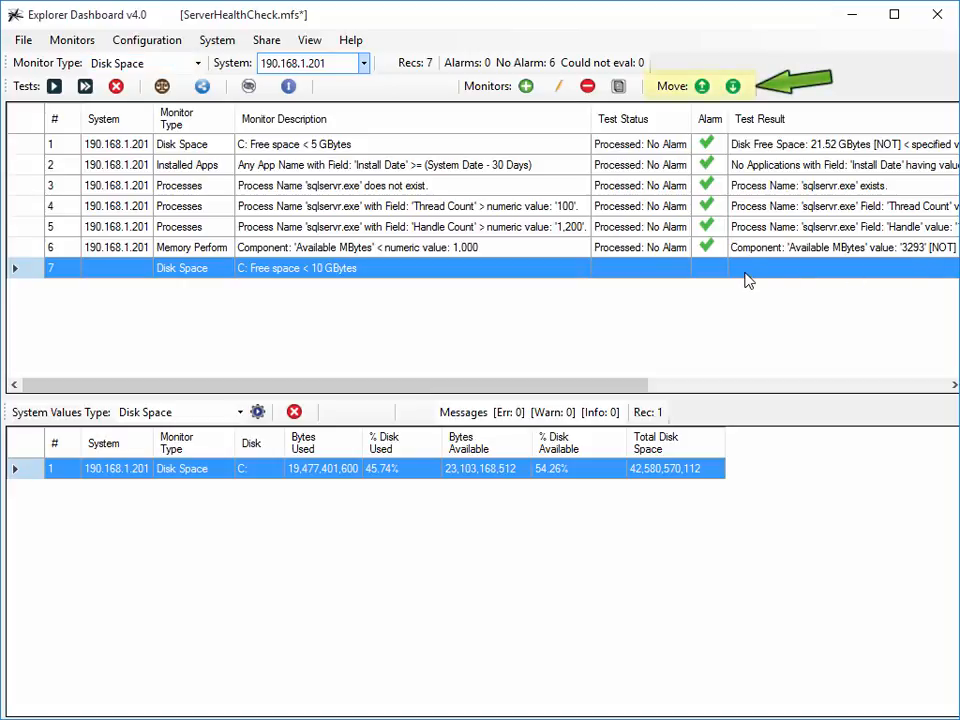
click(702, 86)
click(702, 86)
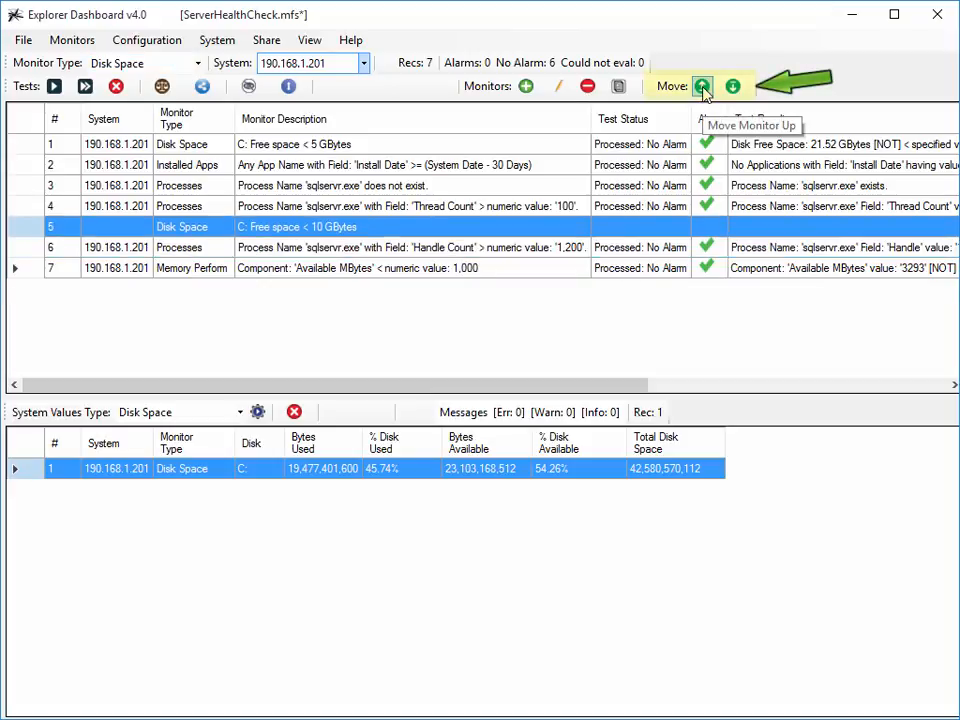
click(702, 86)
click(702, 86)
click(702, 86)
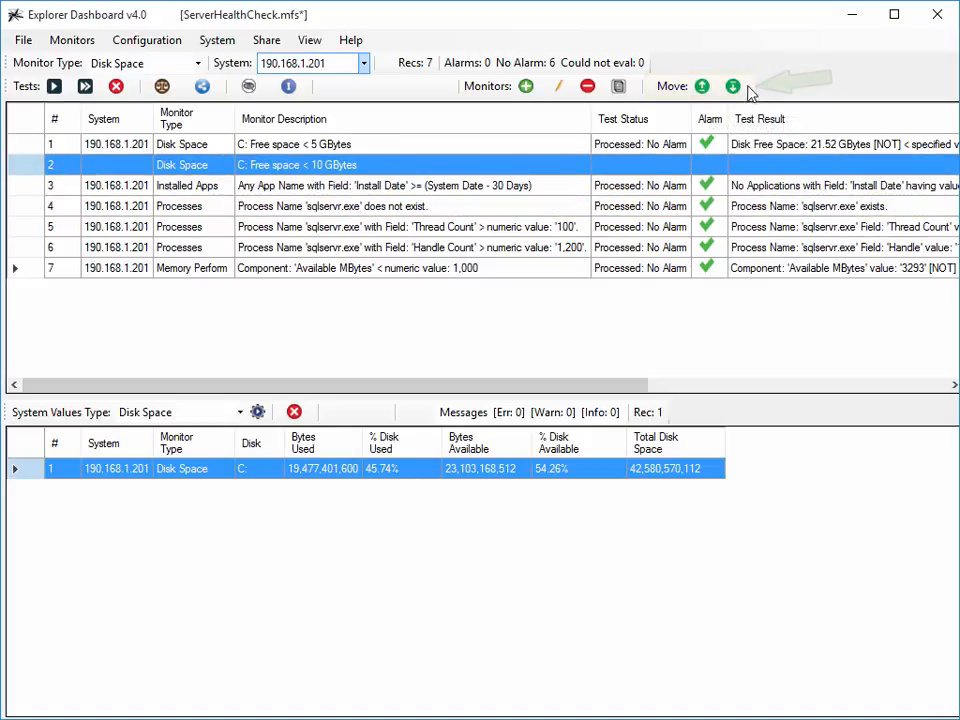
click(733, 86)
click(702, 86)
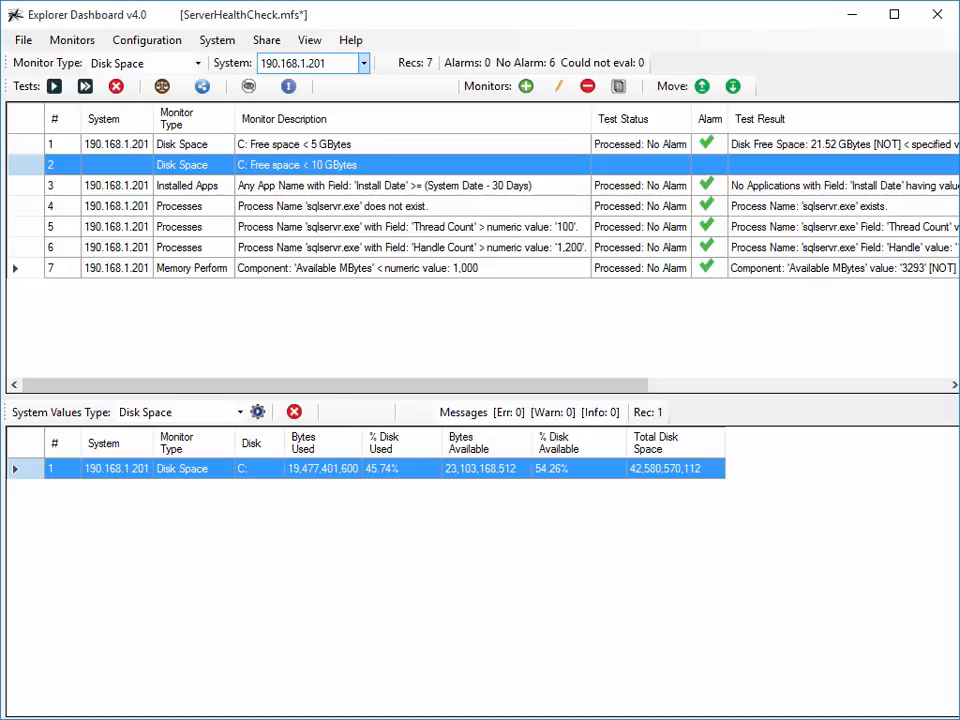
Clear all test results, test the C: free space < 10 GBytes monitor alone, and test all the monitors.
click(117, 88)
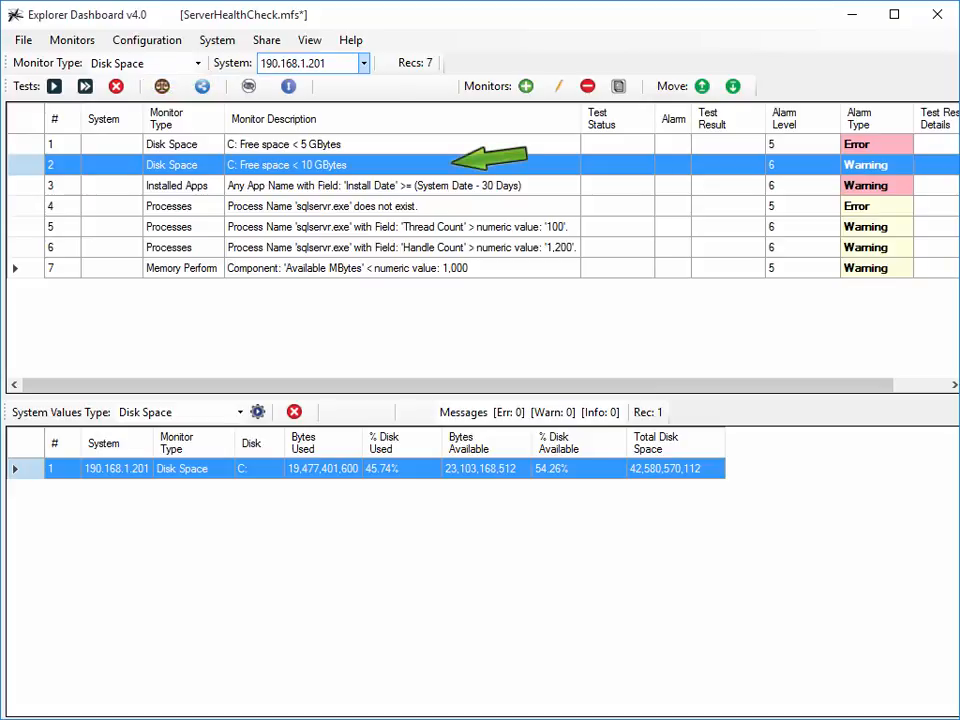
click(54, 87)
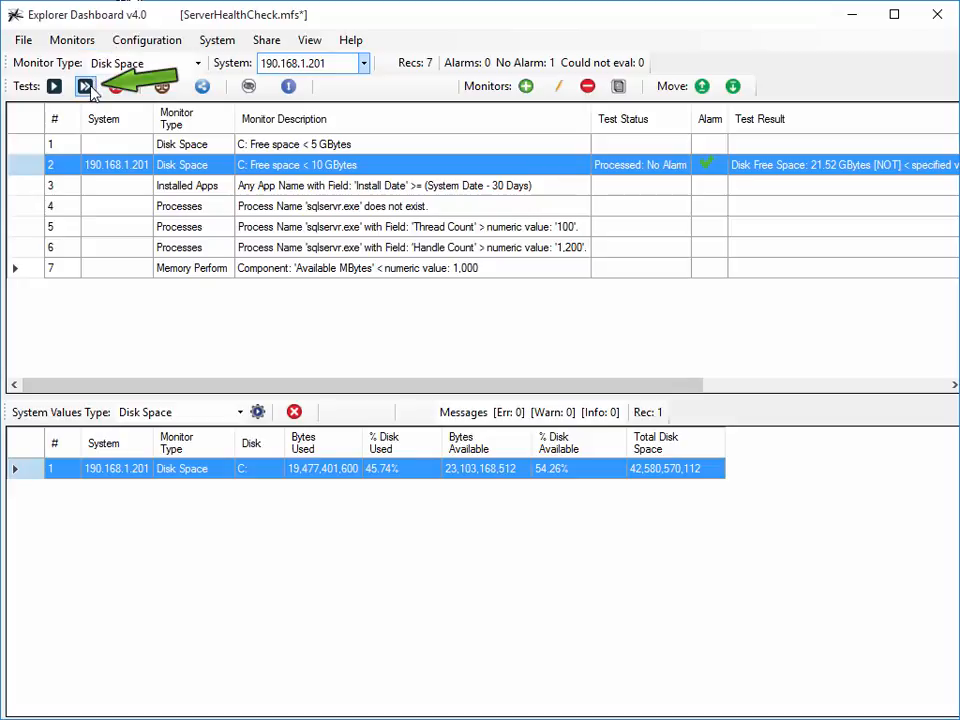
click(86, 87)
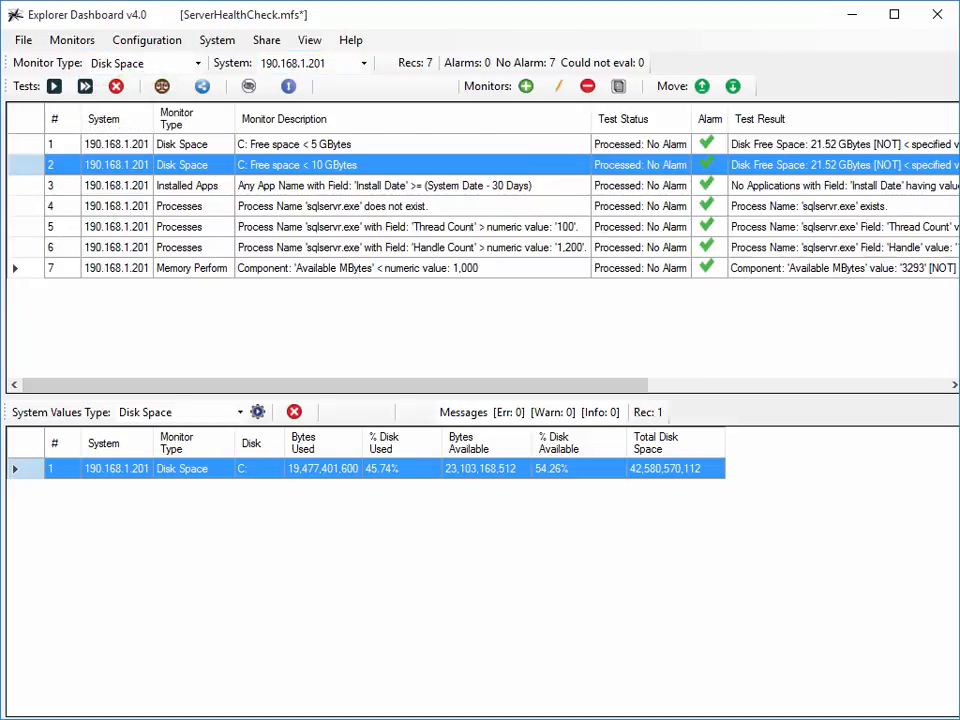
right_click(330, 207)
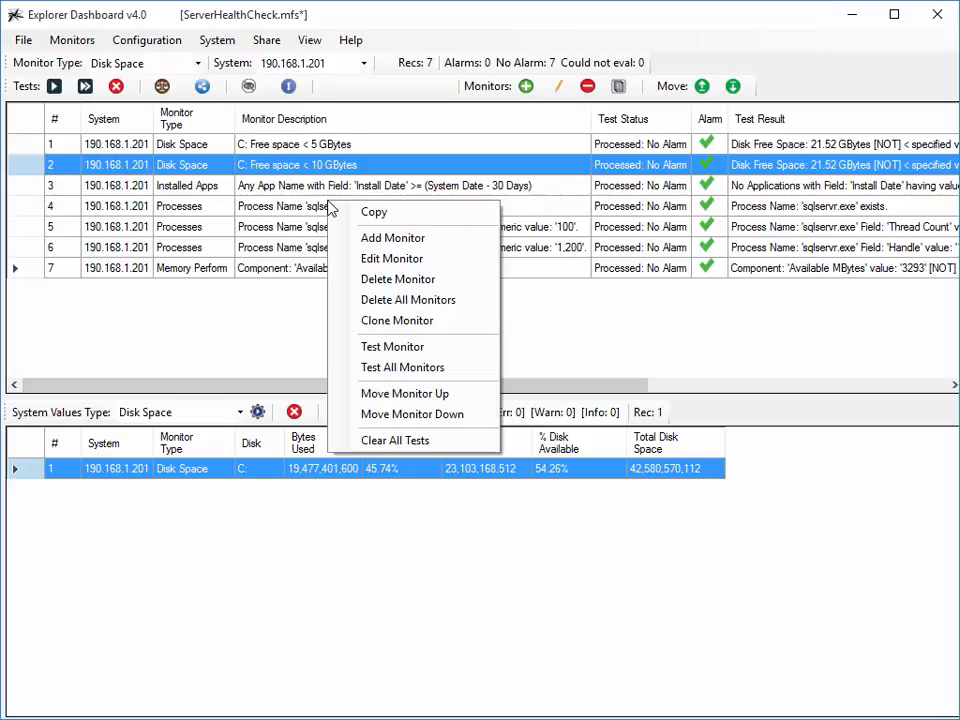
key(Escape)
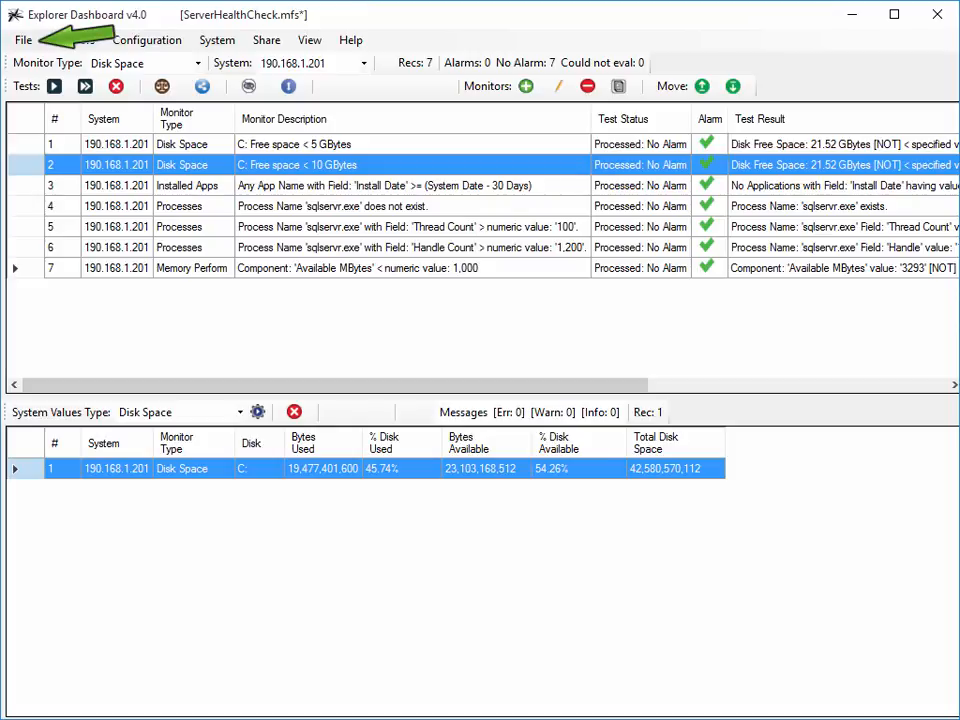
Save the monitor file under the new name ServerHealthCheck_02 in the Data folder.
click(22, 41)
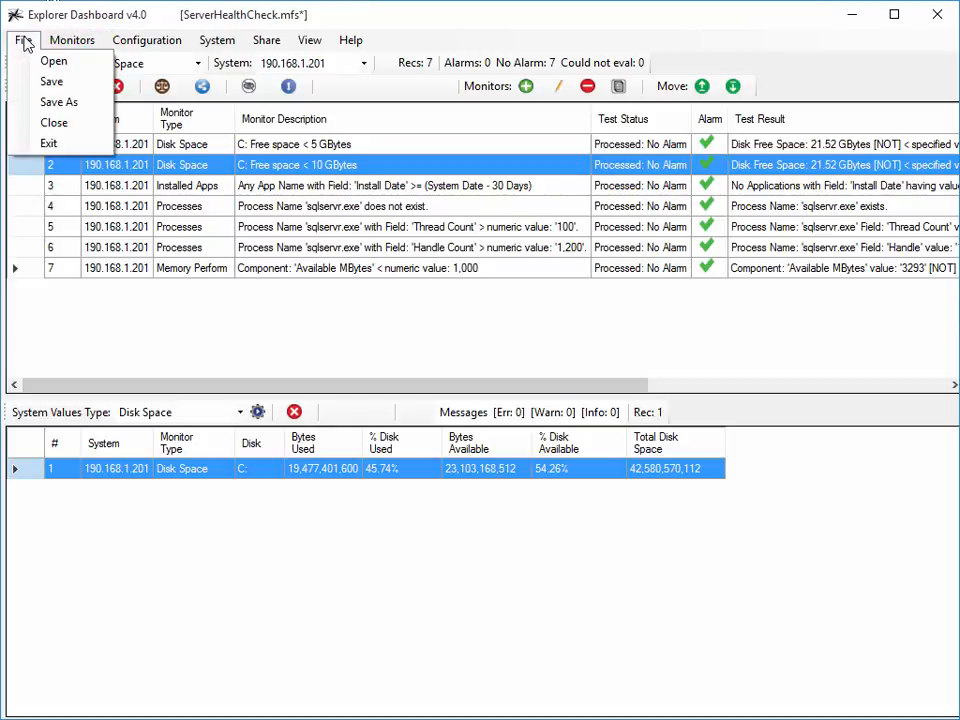
click(57, 102)
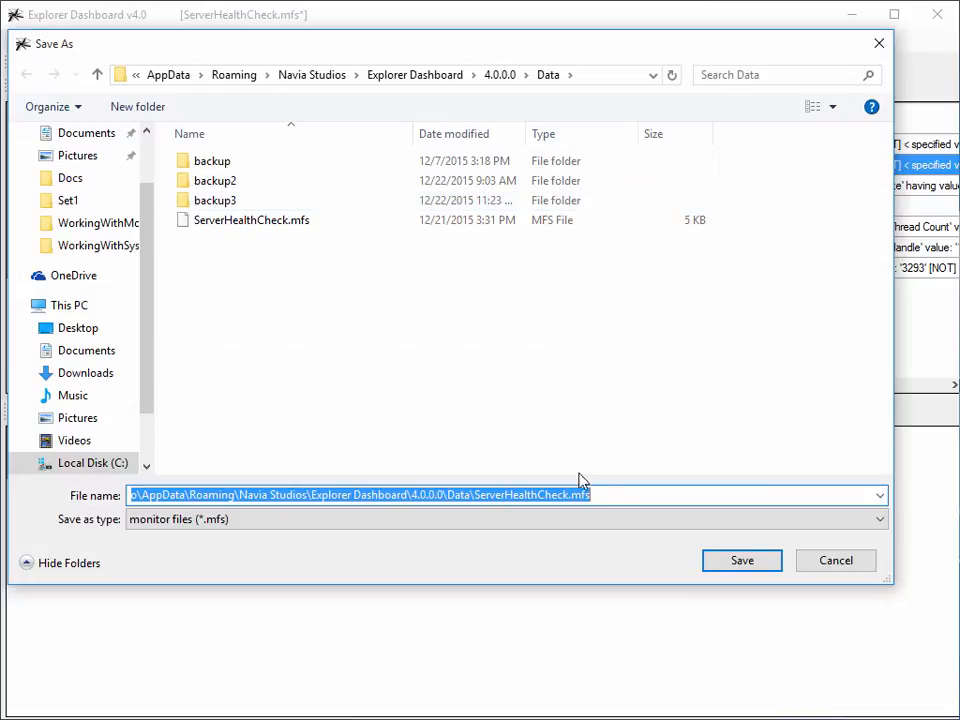
click(572, 494)
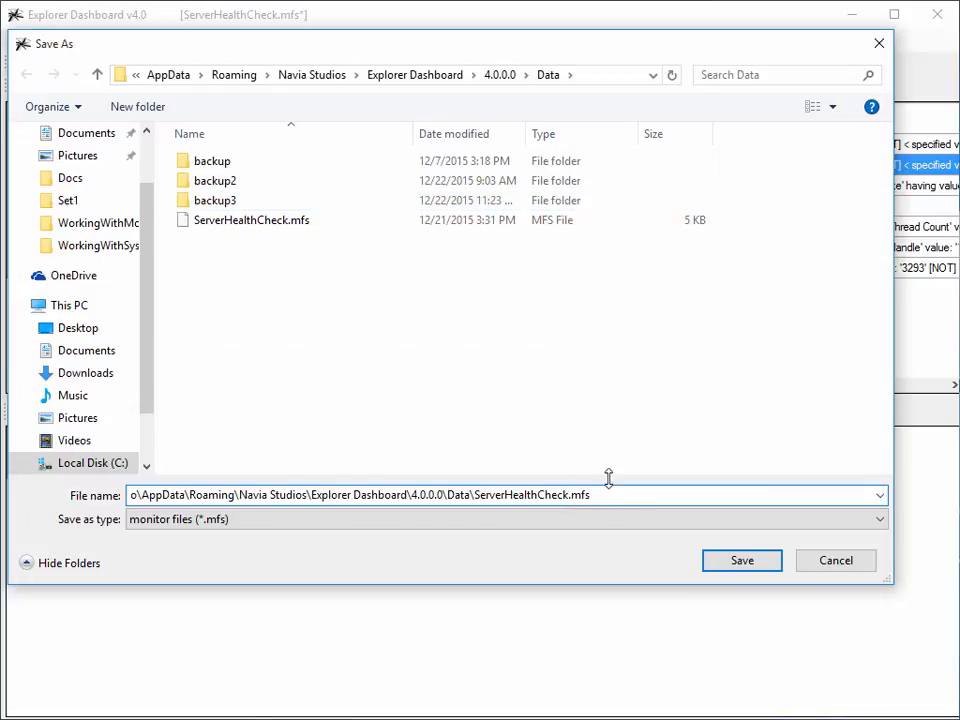
text(_02)
click(740, 566)
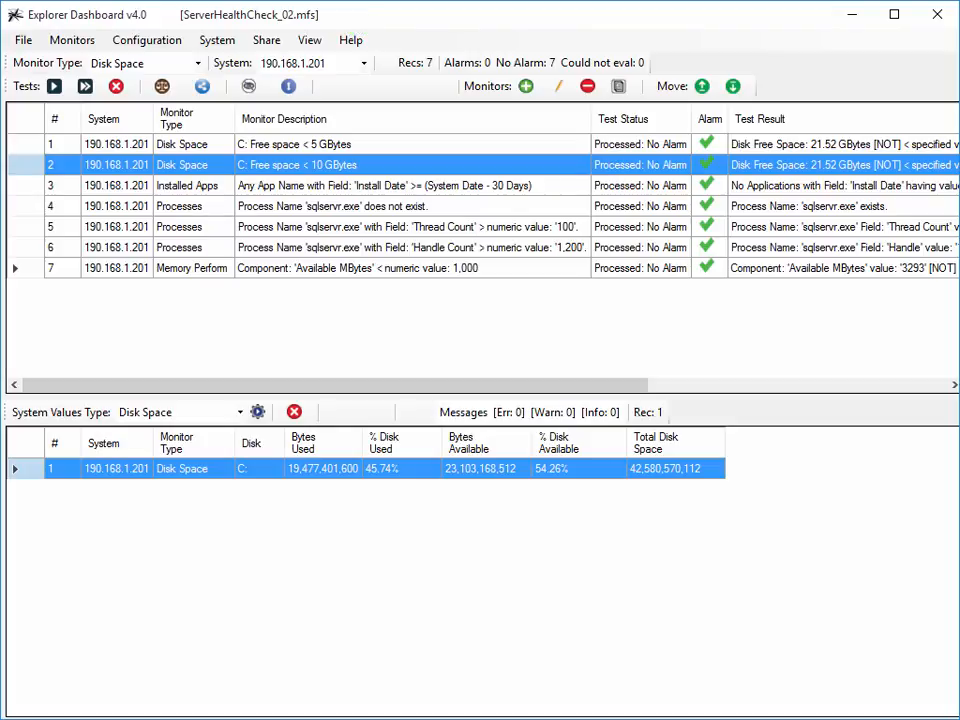
click(82, 39)
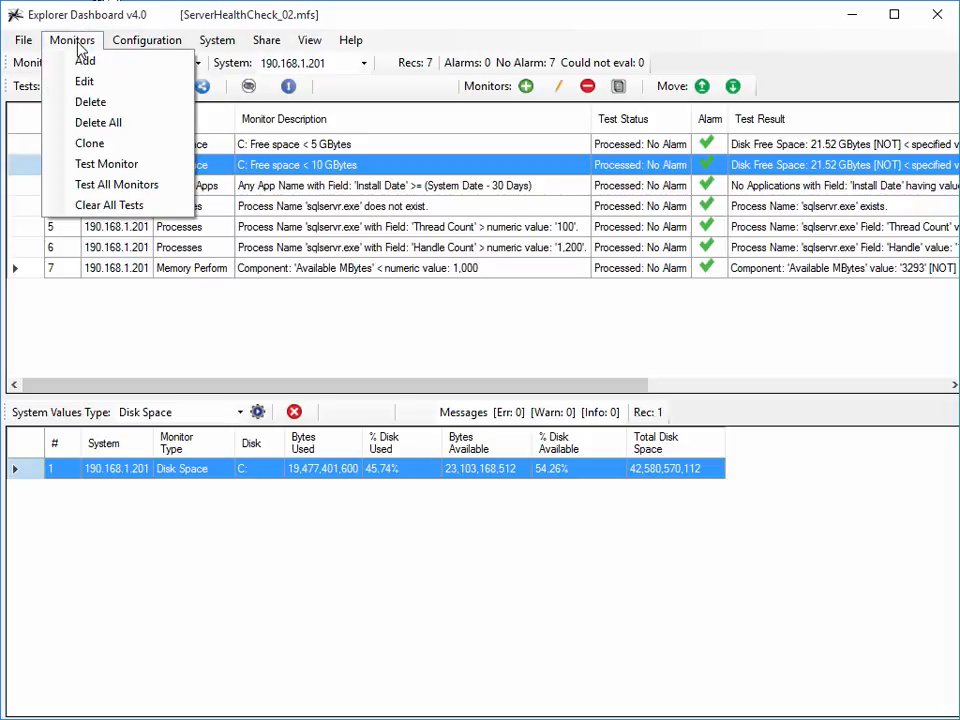
click(177, 62)
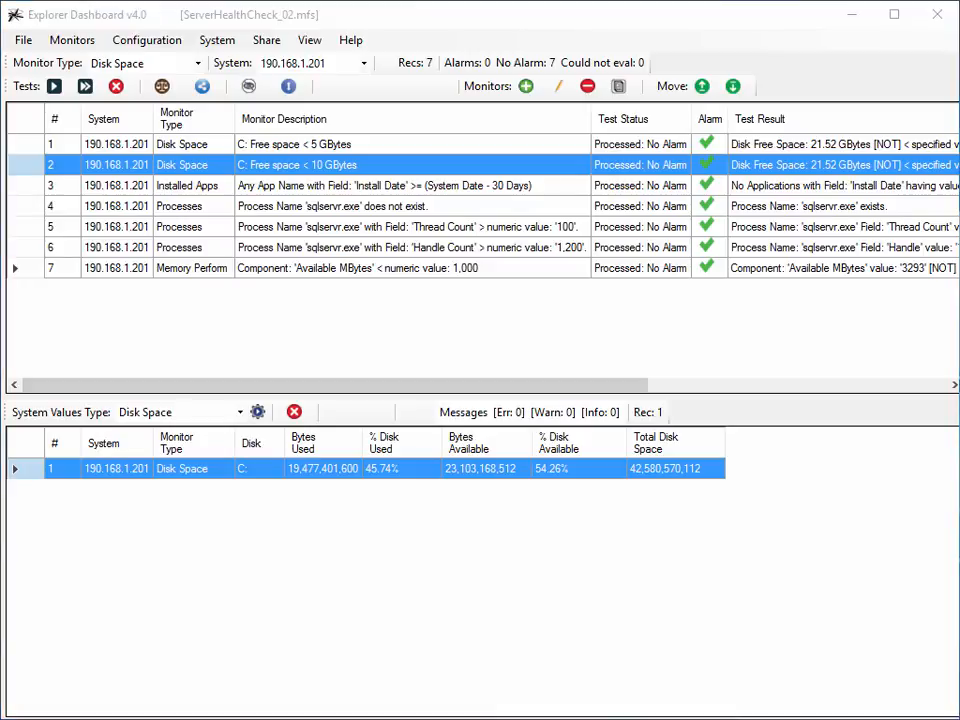
Close the monitor file ServerHealthCheck_02.mfs.
click(25, 41)
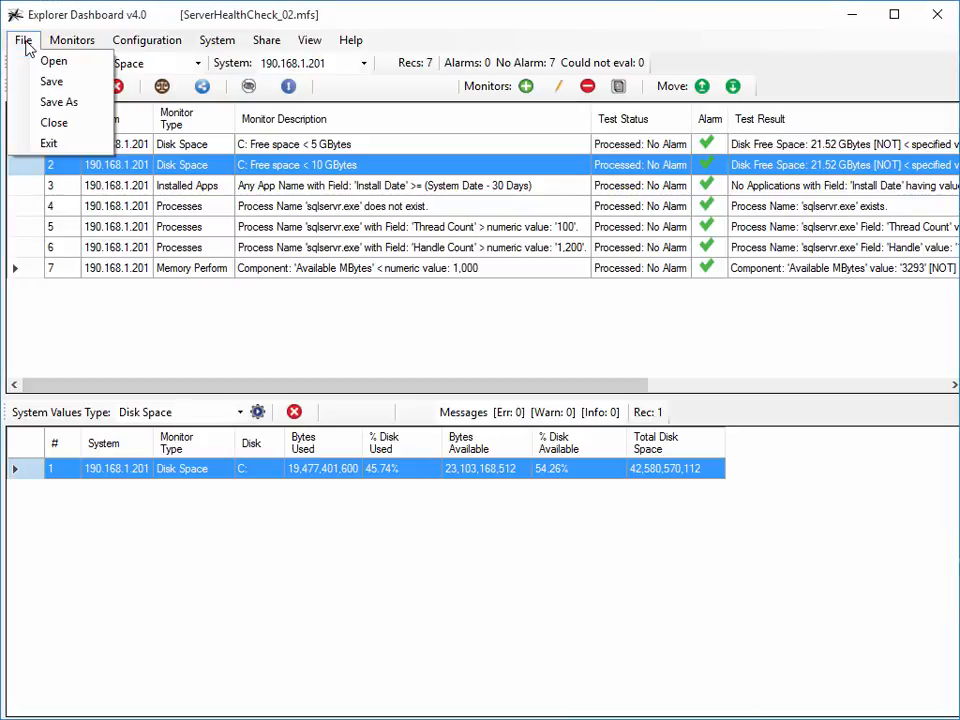
click(54, 123)
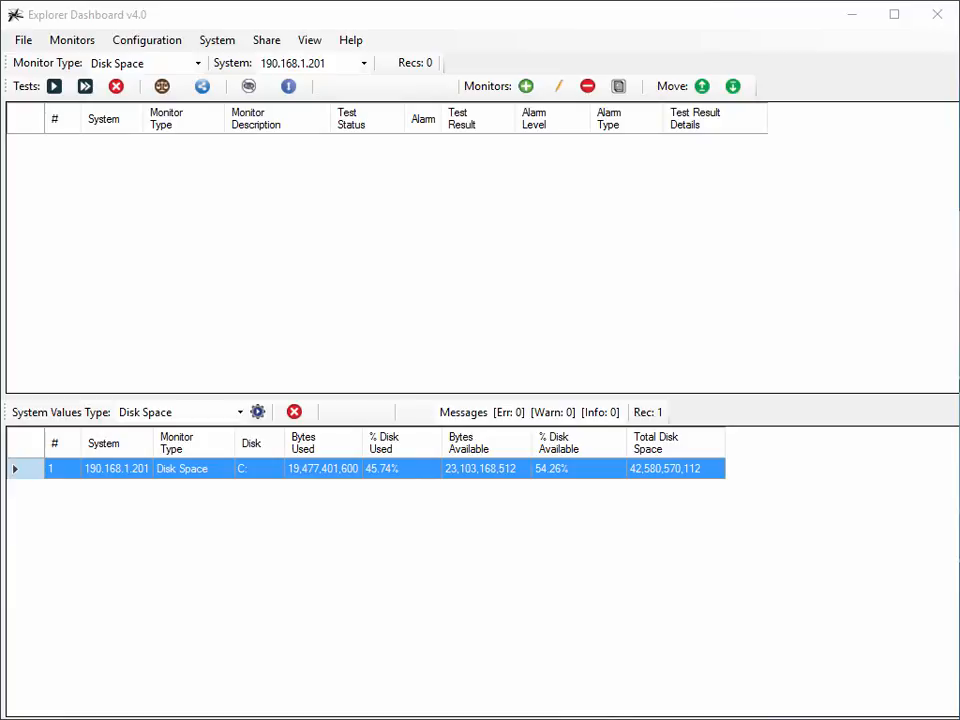
Start adding a Disk Space monitor with the Specified Drive filter and drive C:.
click(197, 63)
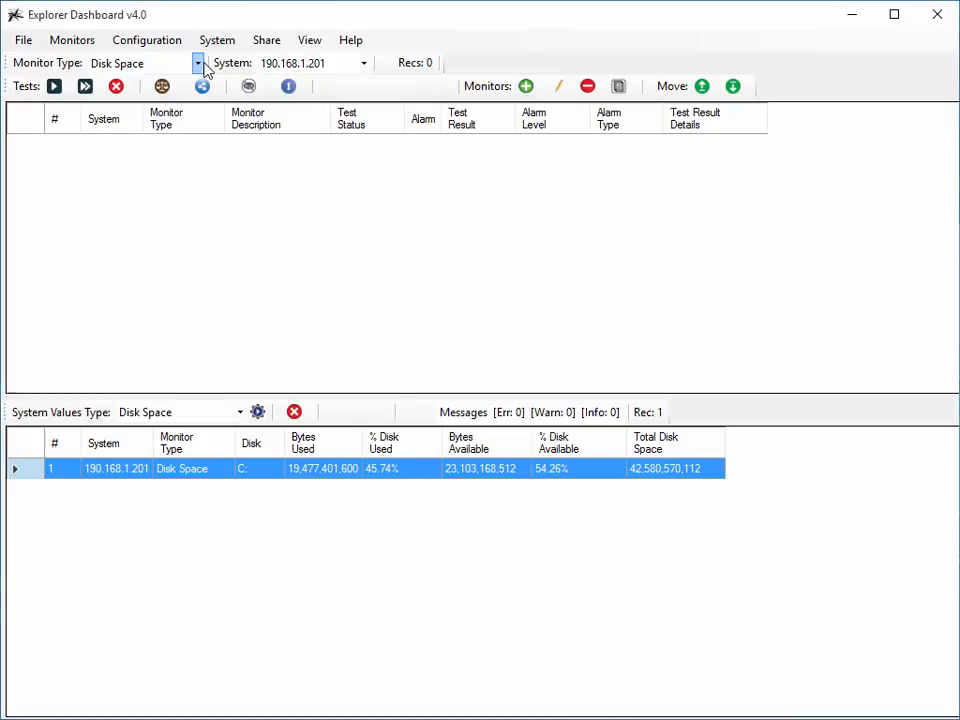
click(183, 86)
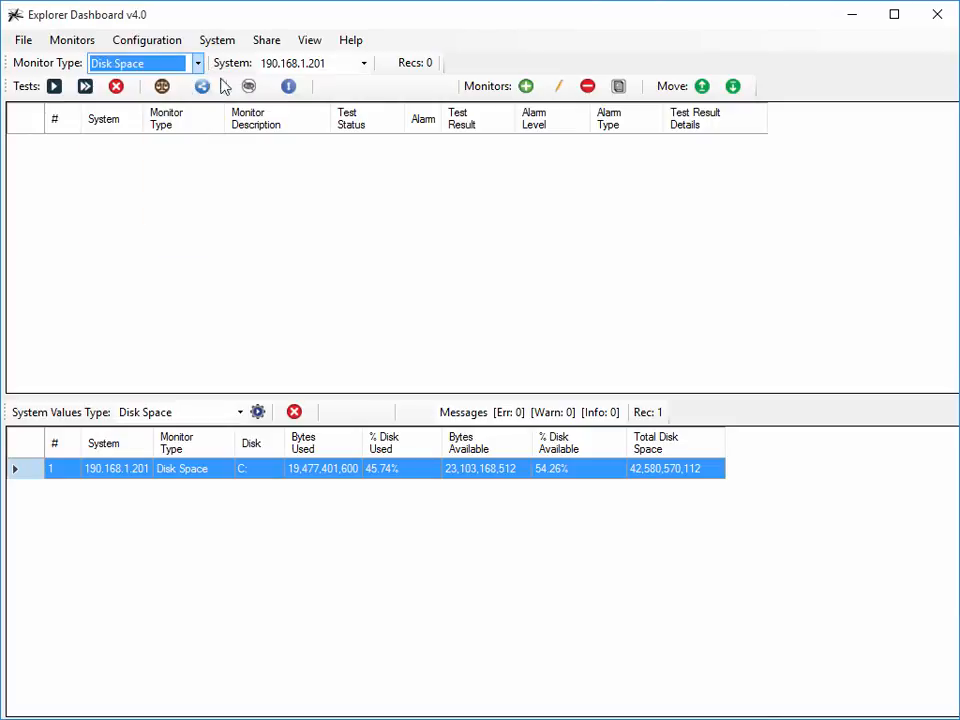
click(525, 86)
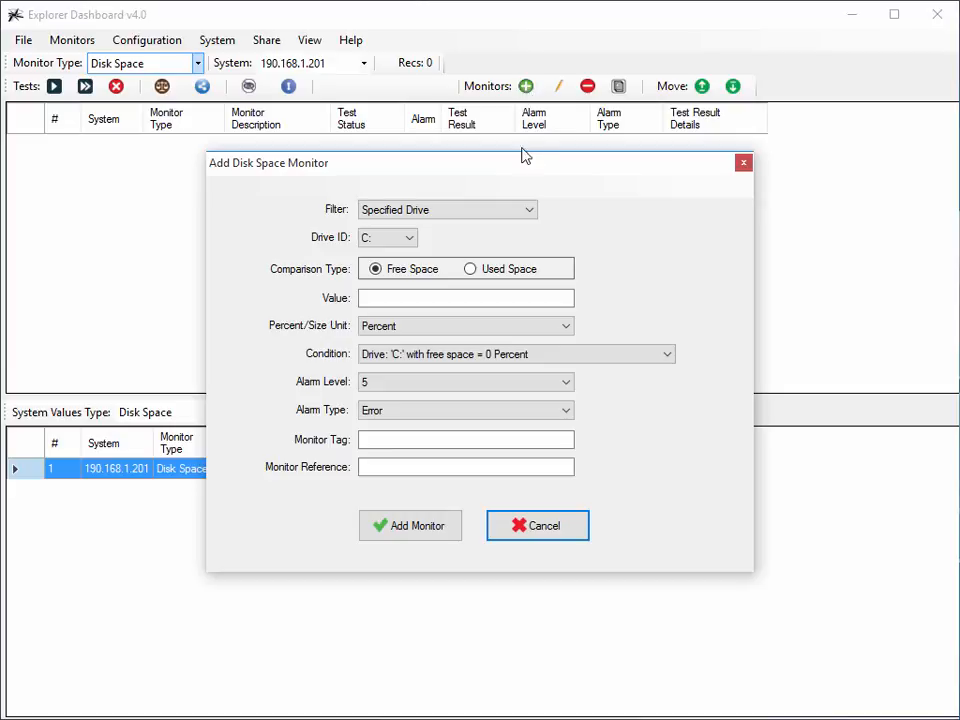
click(532, 213)
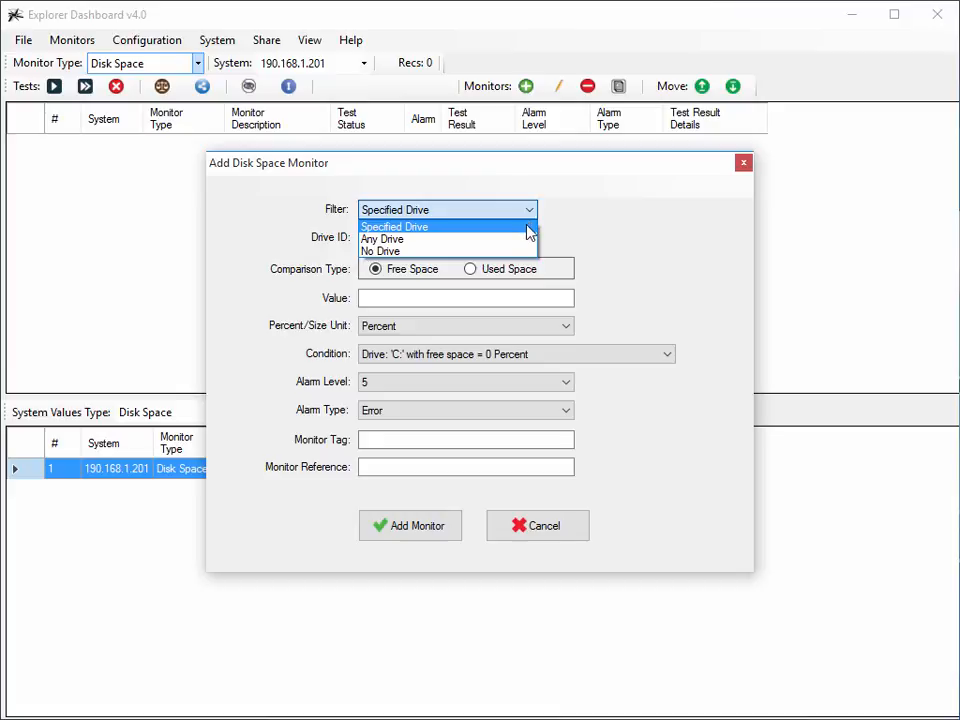
click(528, 228)
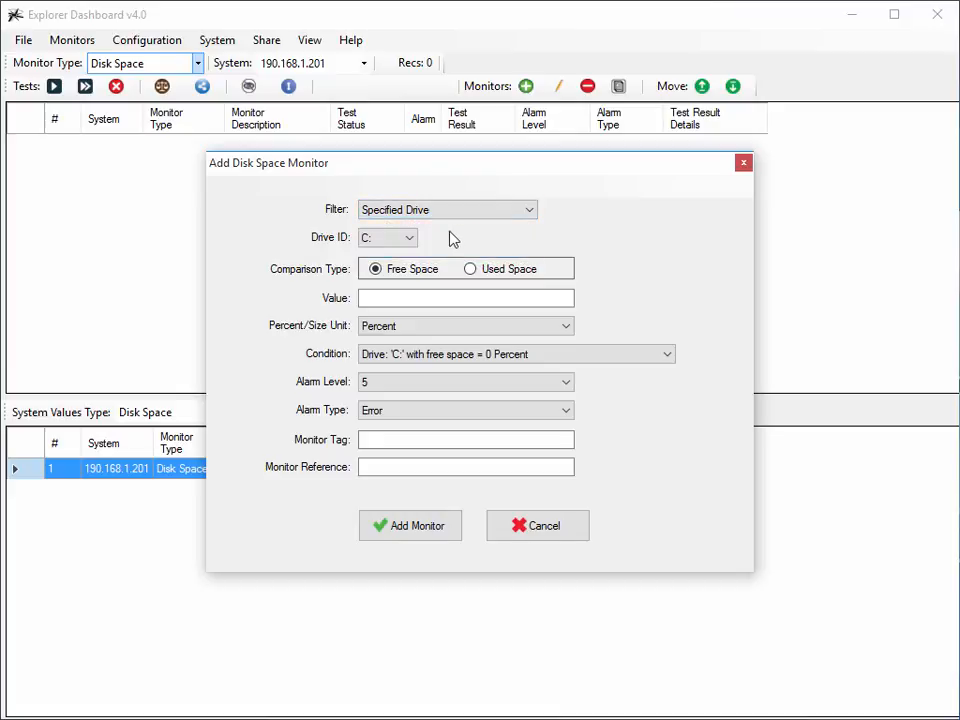
click(409, 241)
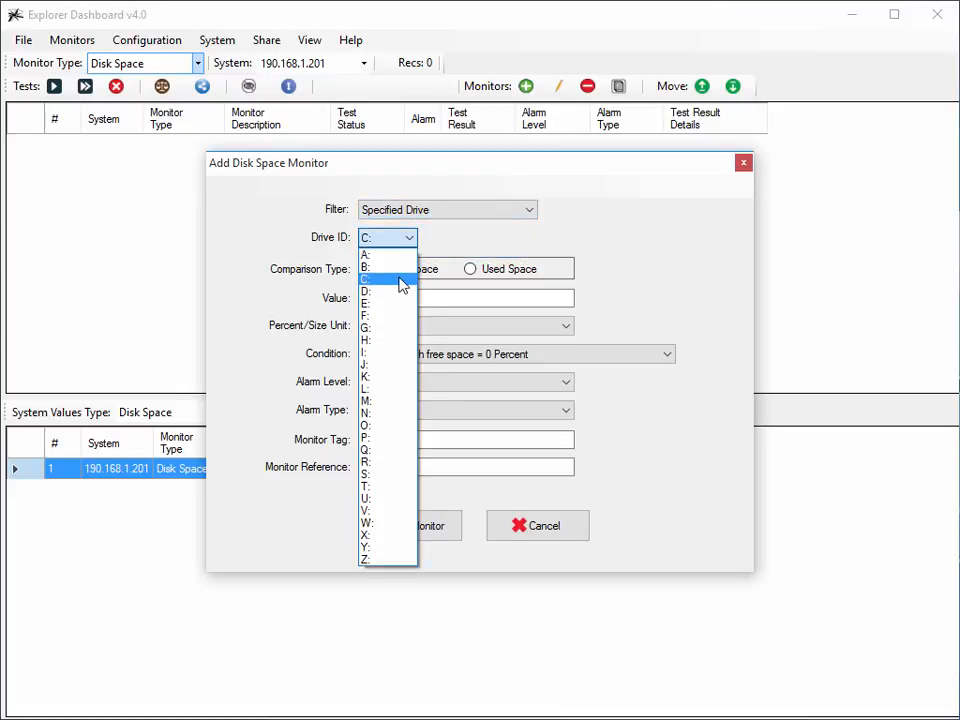
click(401, 279)
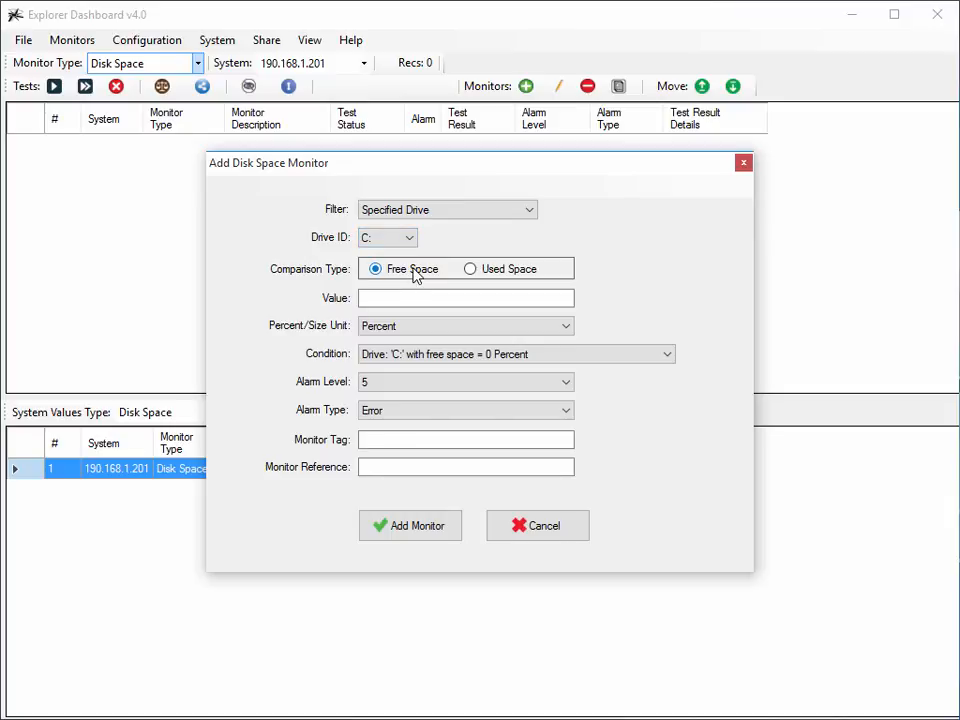
Set the Disk Space monitor's condition to C: free space < 5 GBytes and add the monitor.
click(398, 298)
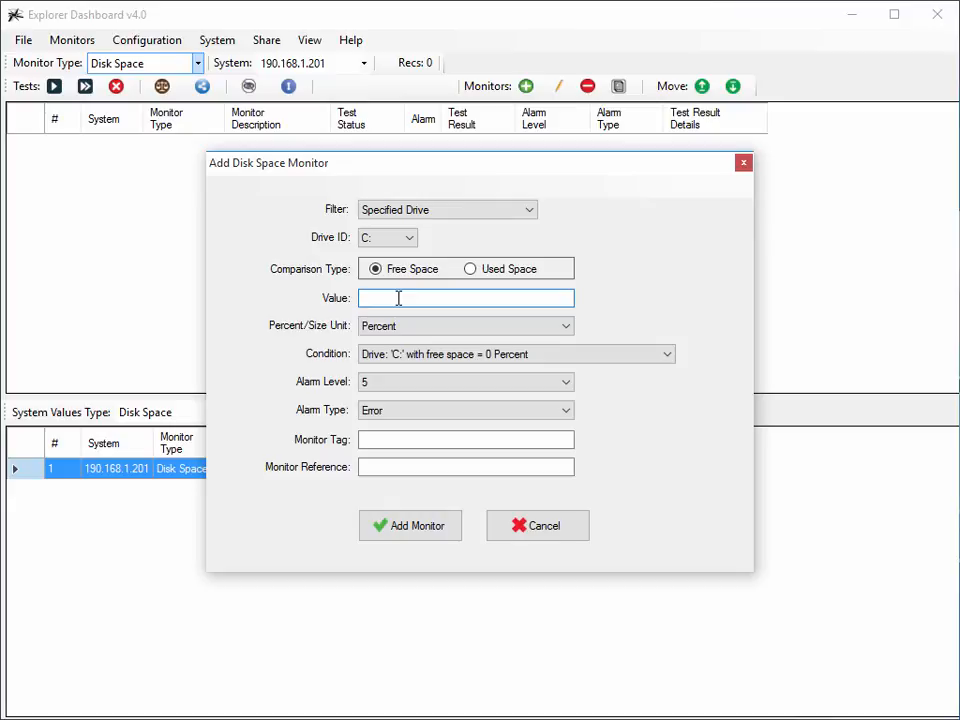
text(5)
click(402, 327)
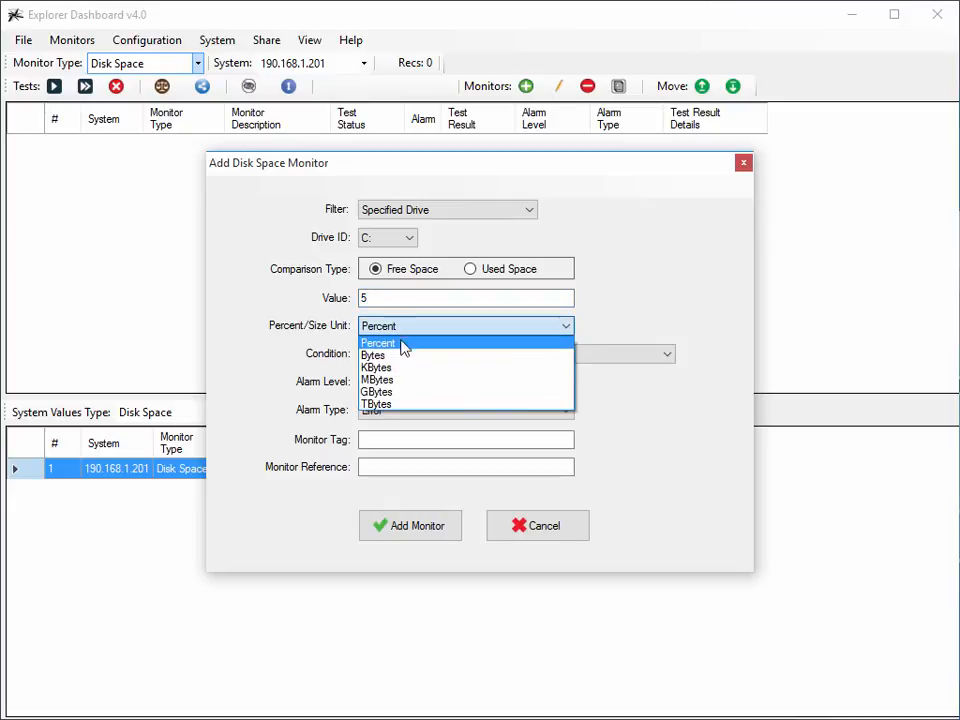
click(397, 392)
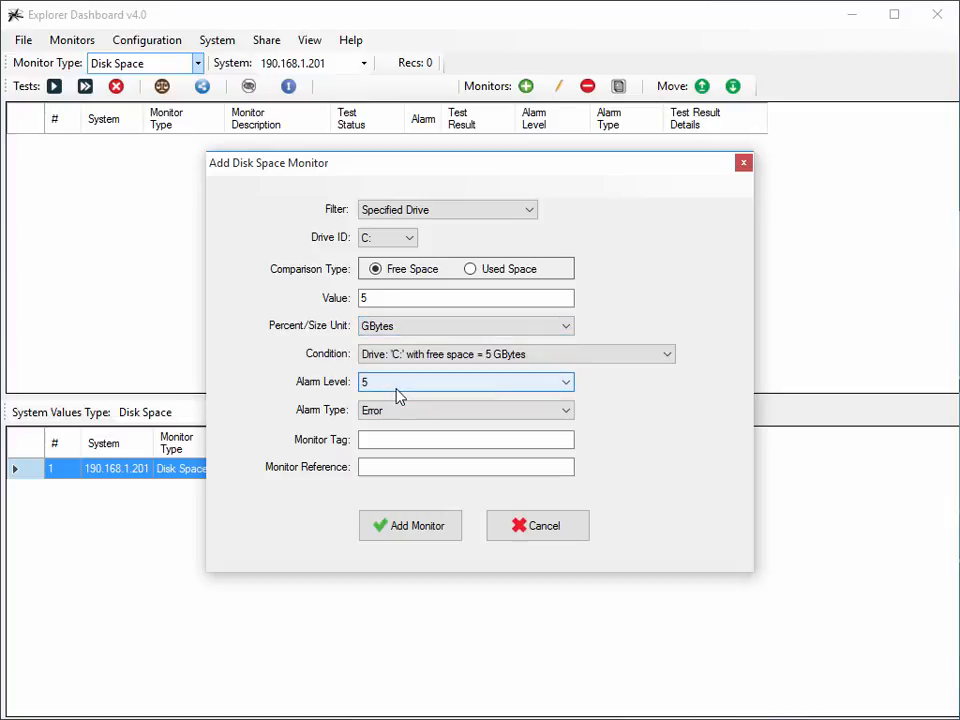
click(452, 360)
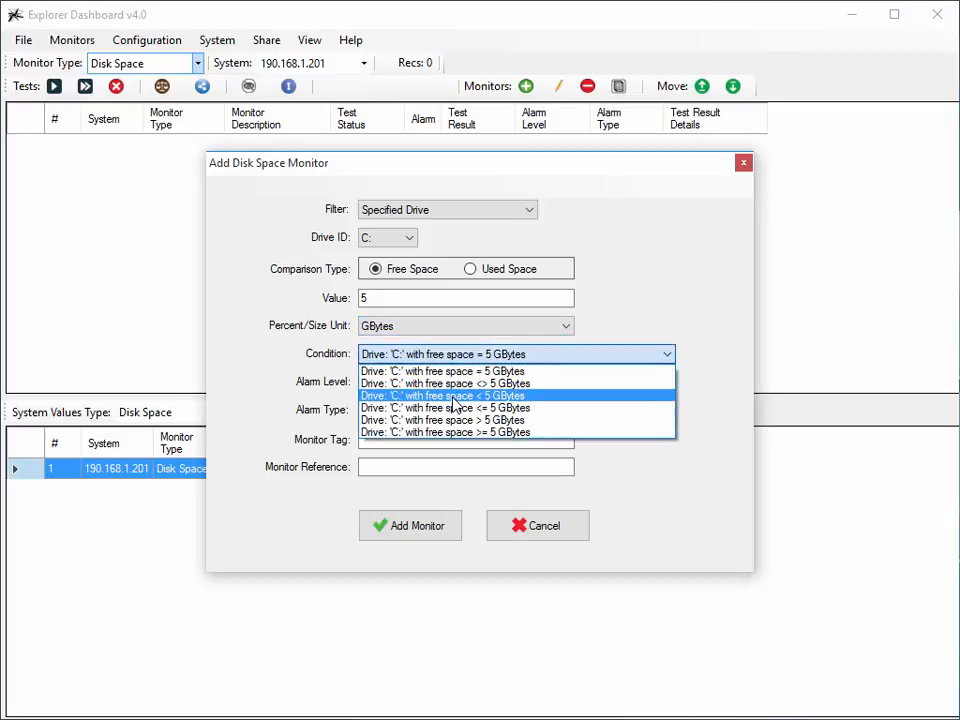
click(455, 396)
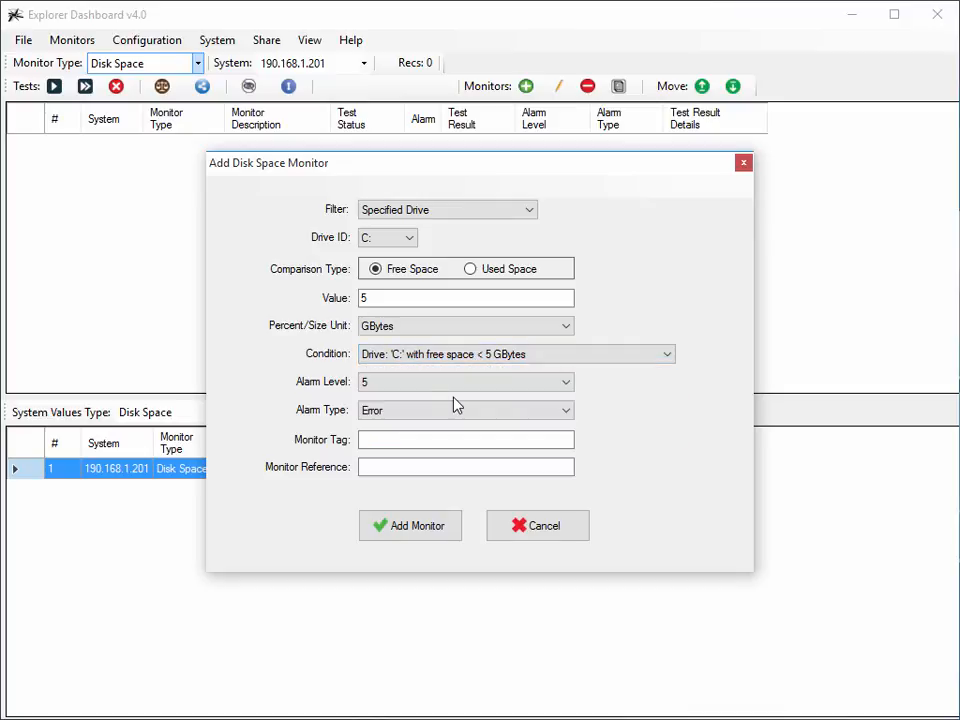
click(424, 530)
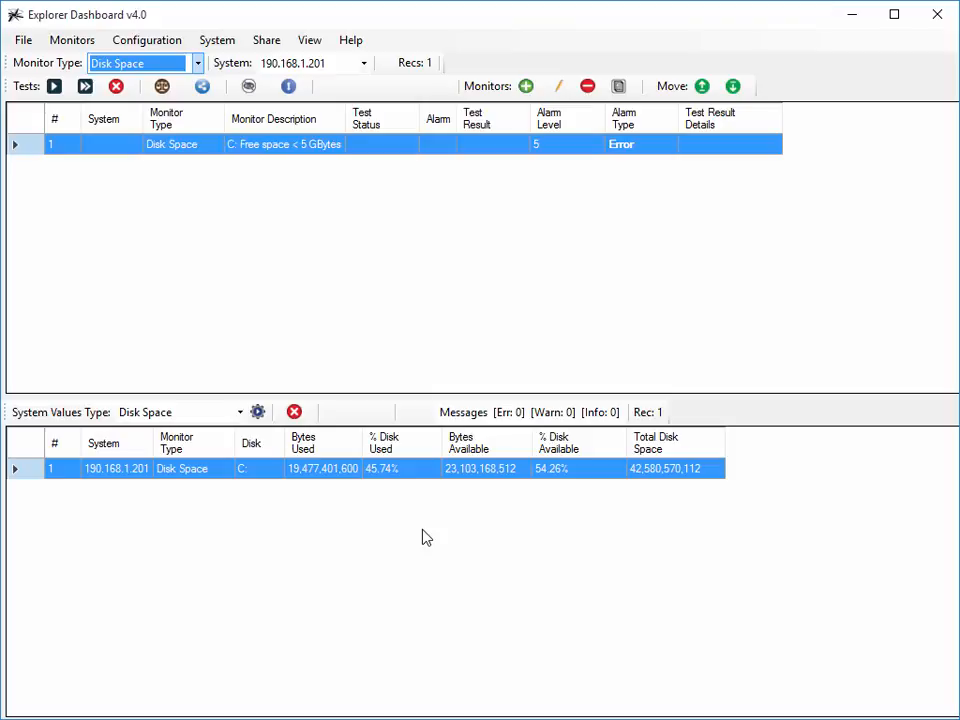
Edit the C: free space monitor, giving it the tag Test1 and the monitor reference 11001; 11004, and update it.
double_click(466, 148)
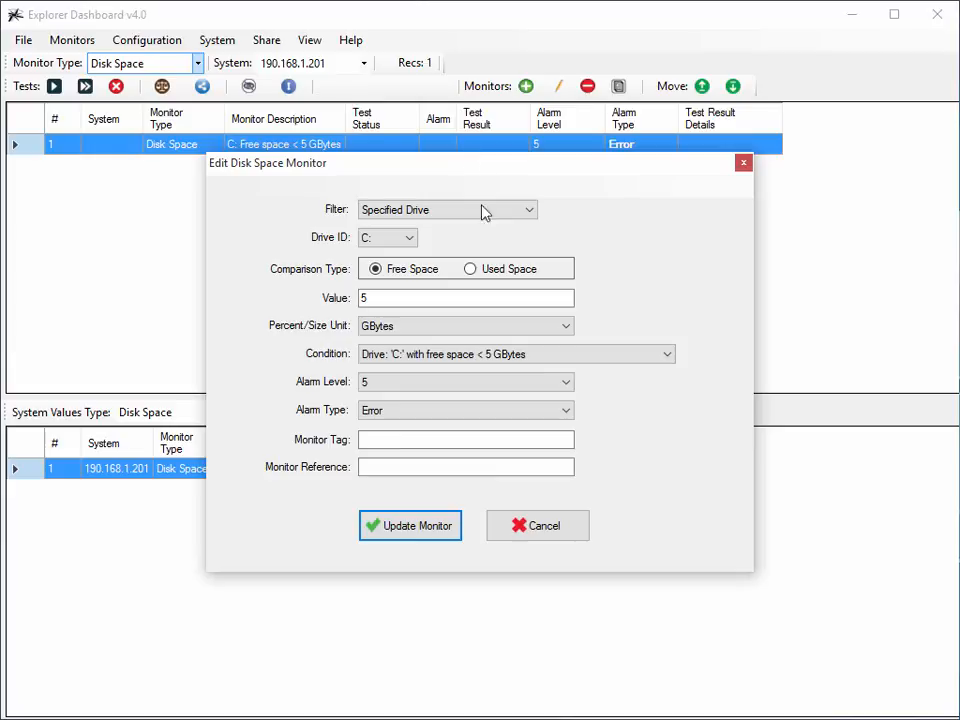
click(465, 383)
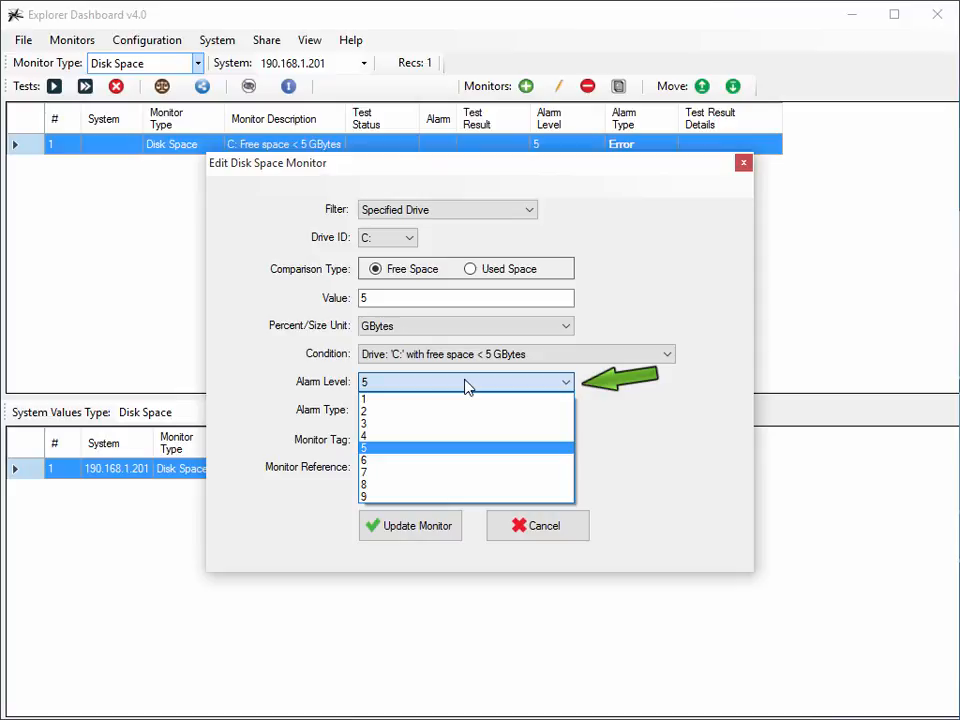
click(466, 385)
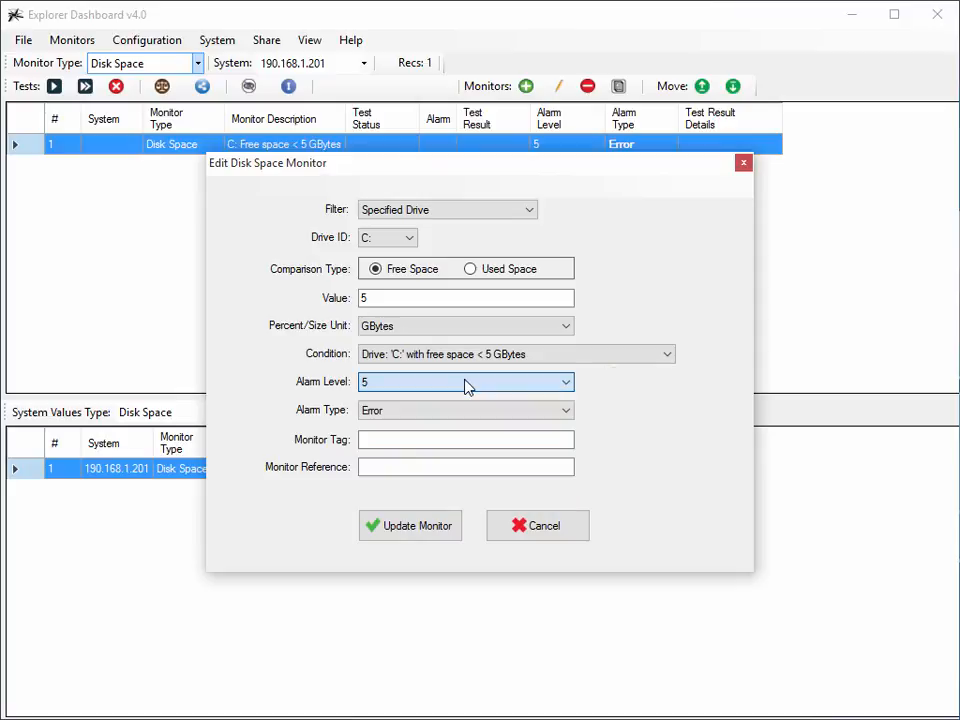
click(466, 413)
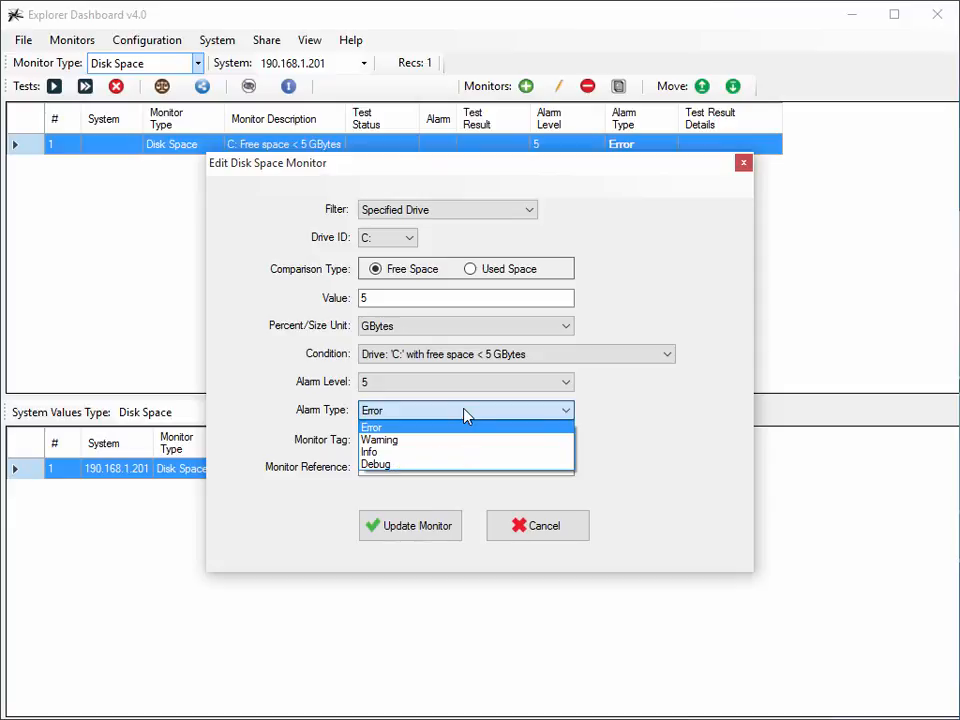
click(464, 413)
click(448, 440)
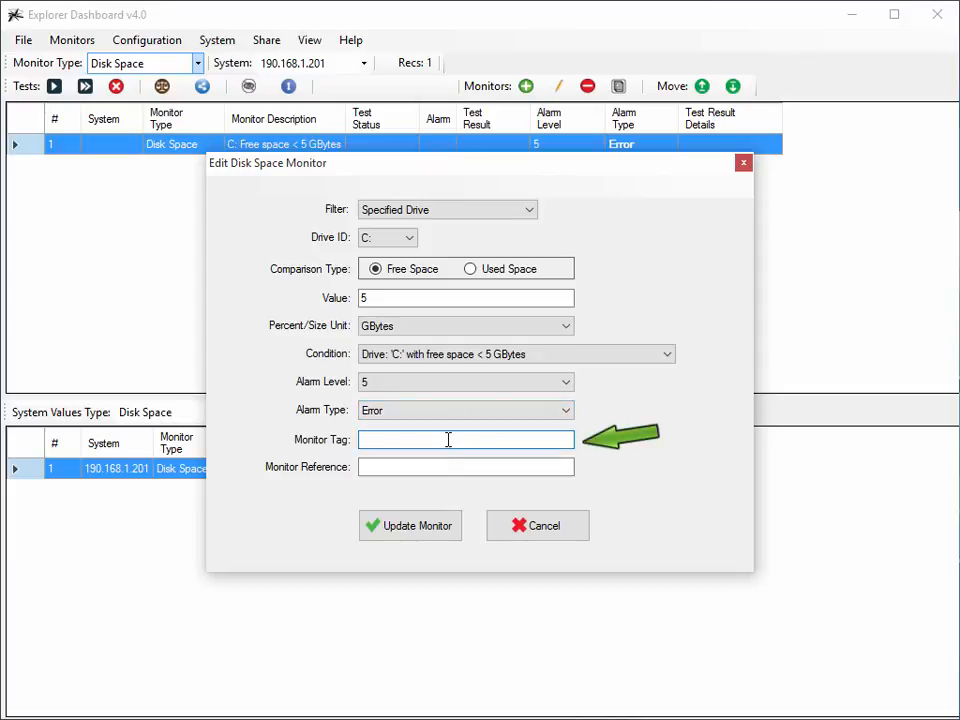
text(Test1)
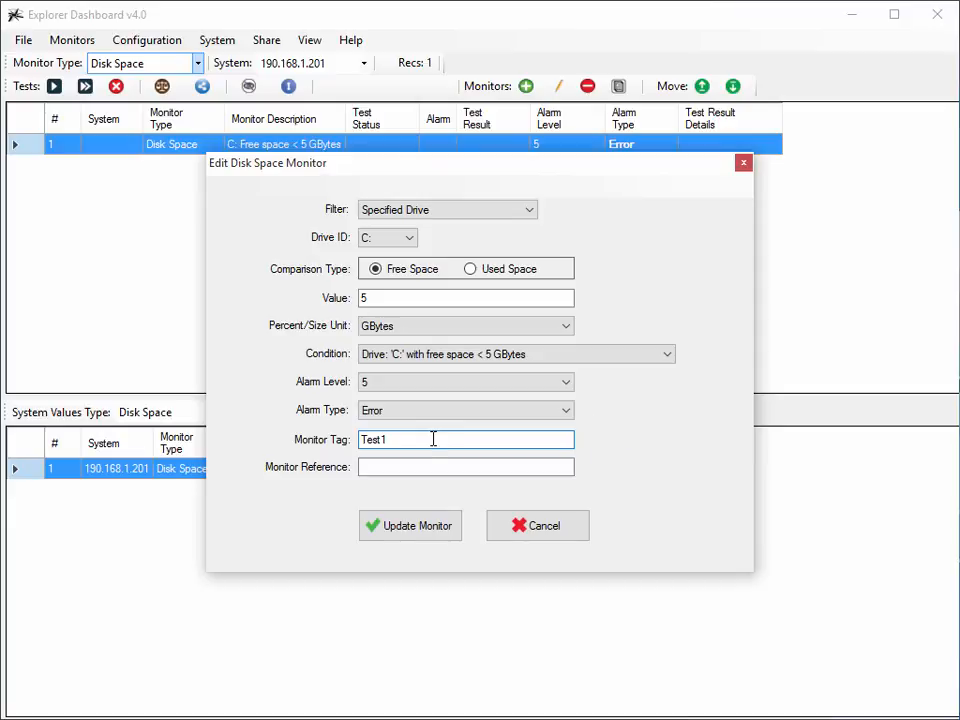
click(418, 466)
text(1)
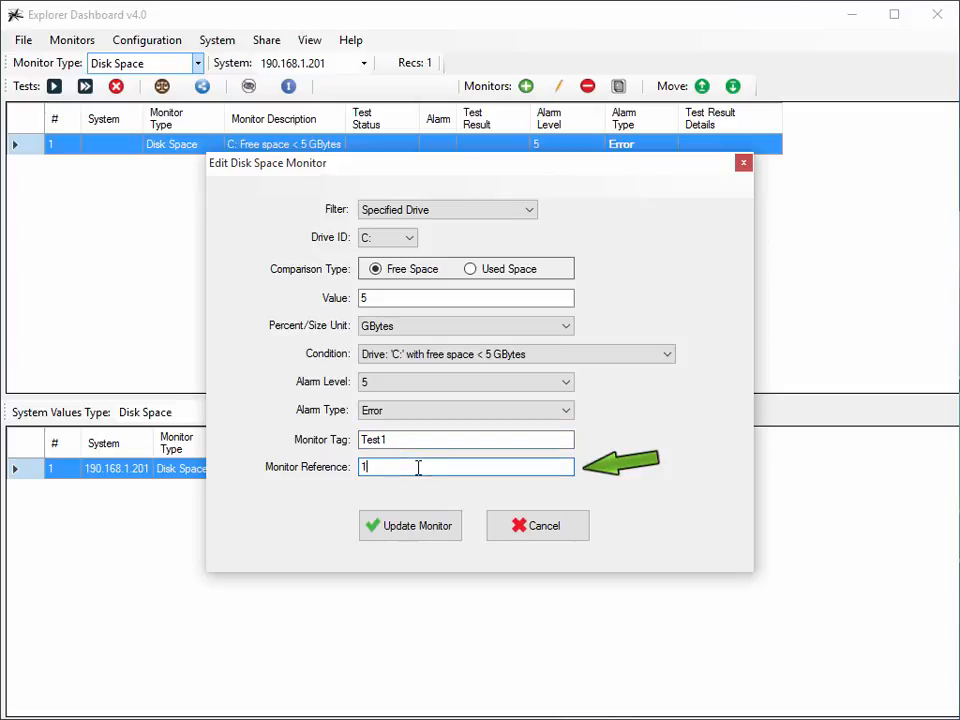
text(1001; 11004)
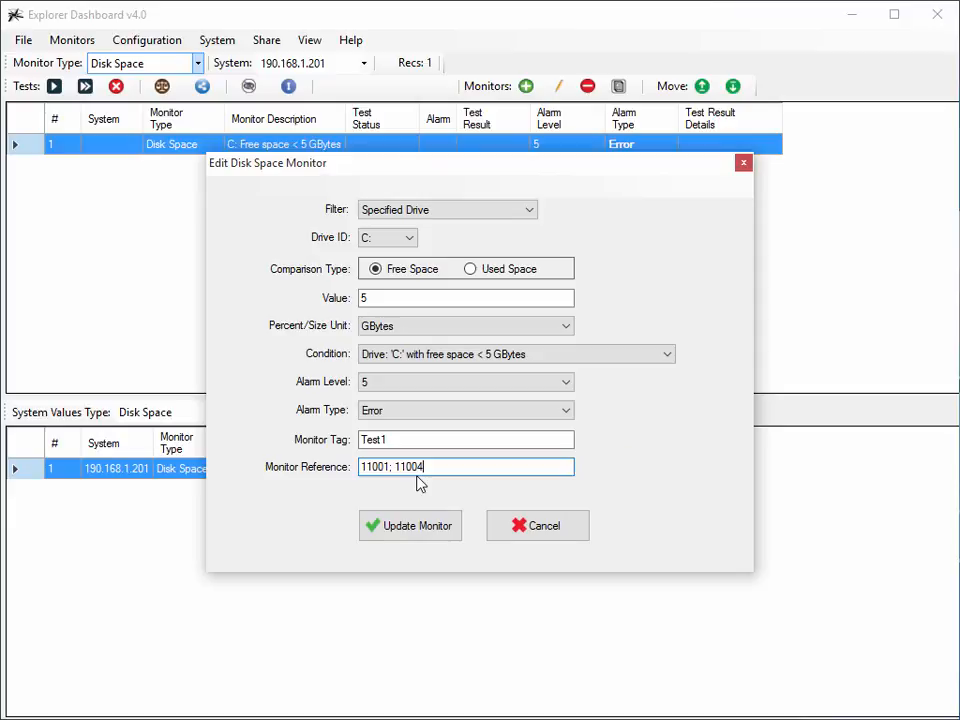
click(410, 530)
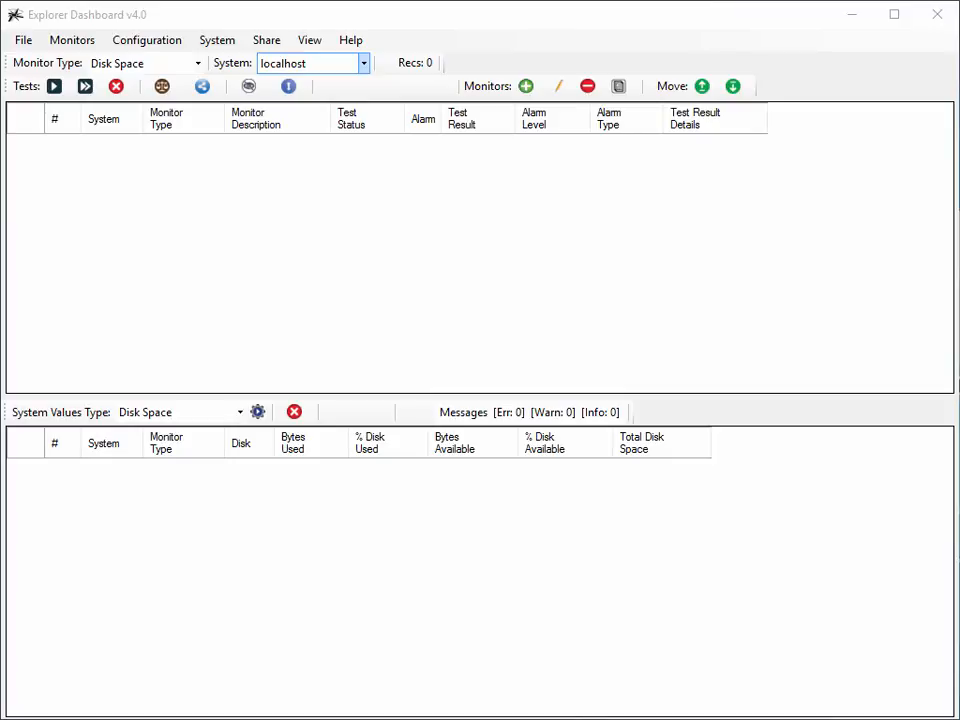
Select system 190.168.1.201 and load its Environment Vars system values.
click(364, 63)
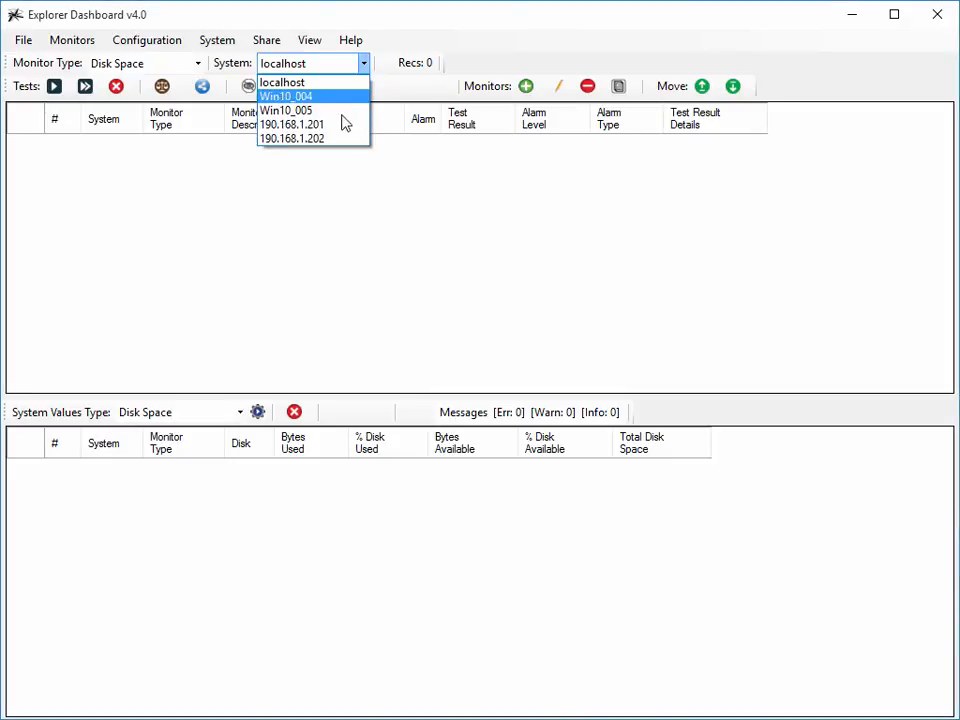
click(342, 125)
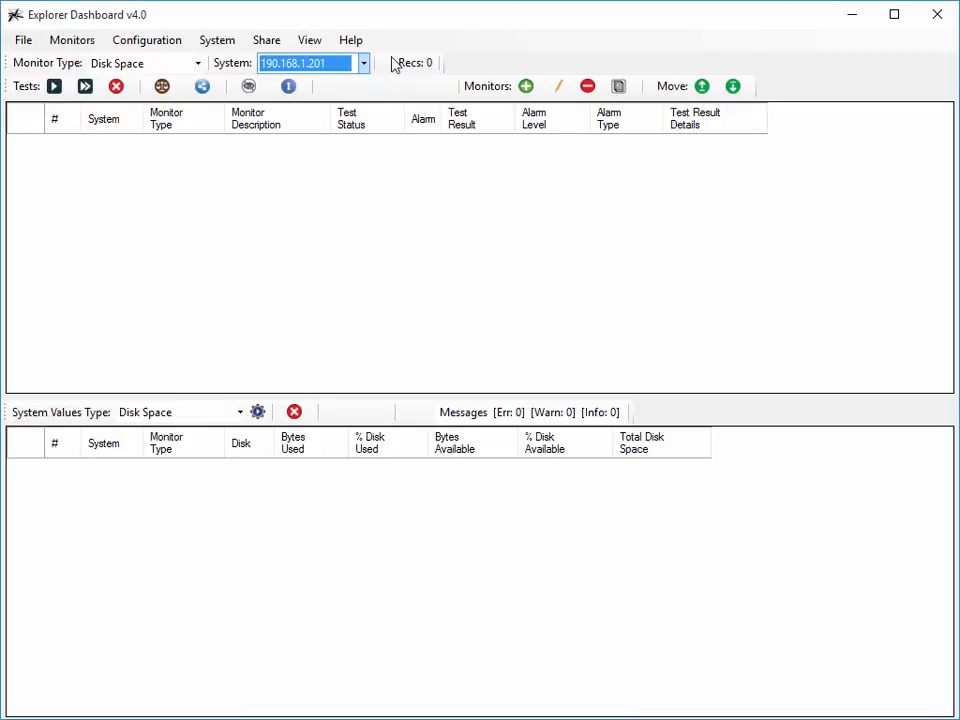
click(240, 412)
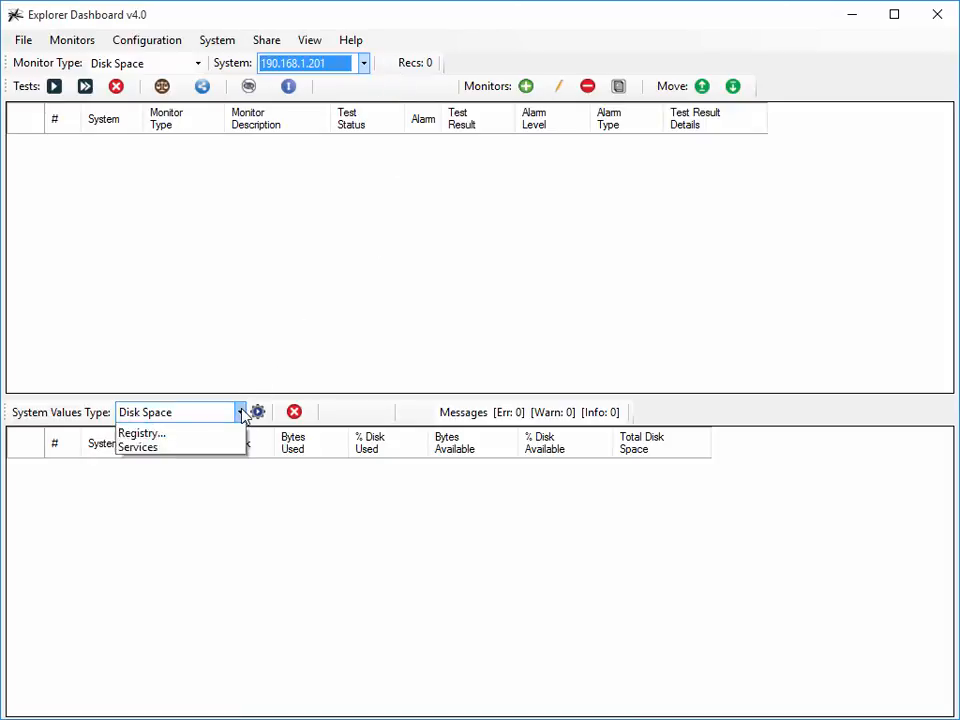
click(228, 446)
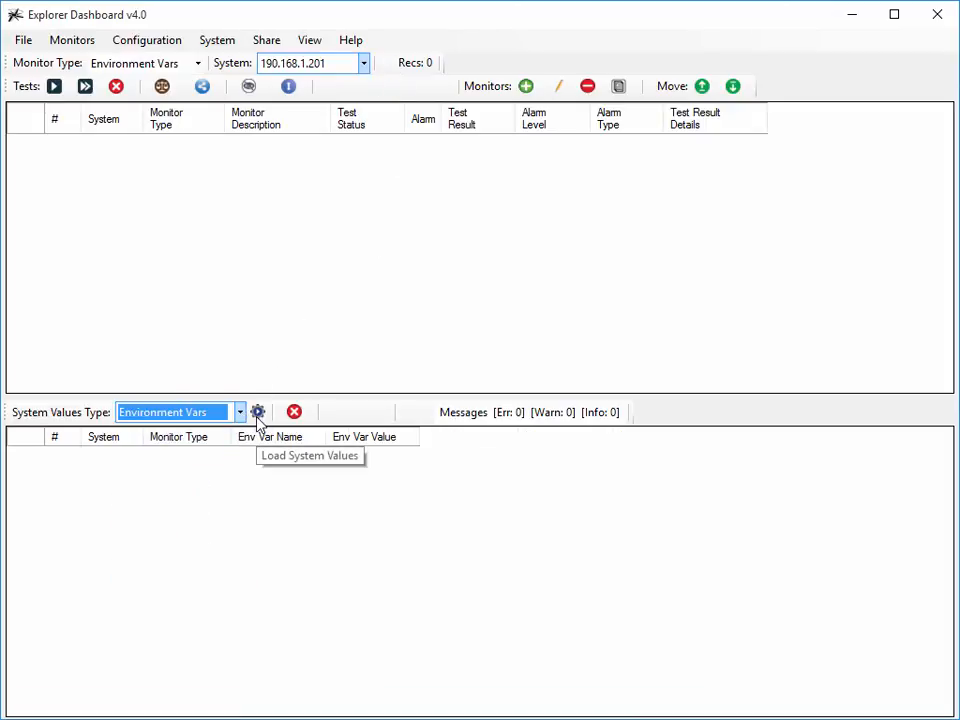
click(258, 416)
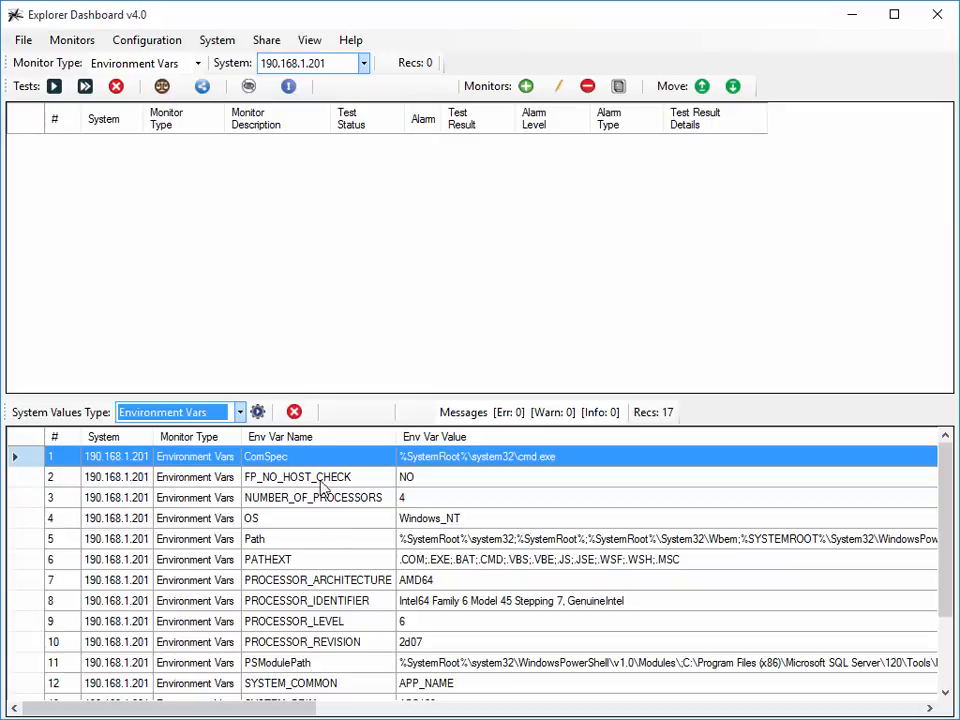
Add an environment variable monitor from SYSTEM_COMMON with the condition that its value does not equal string APP_NAME, and test it.
click(350, 686)
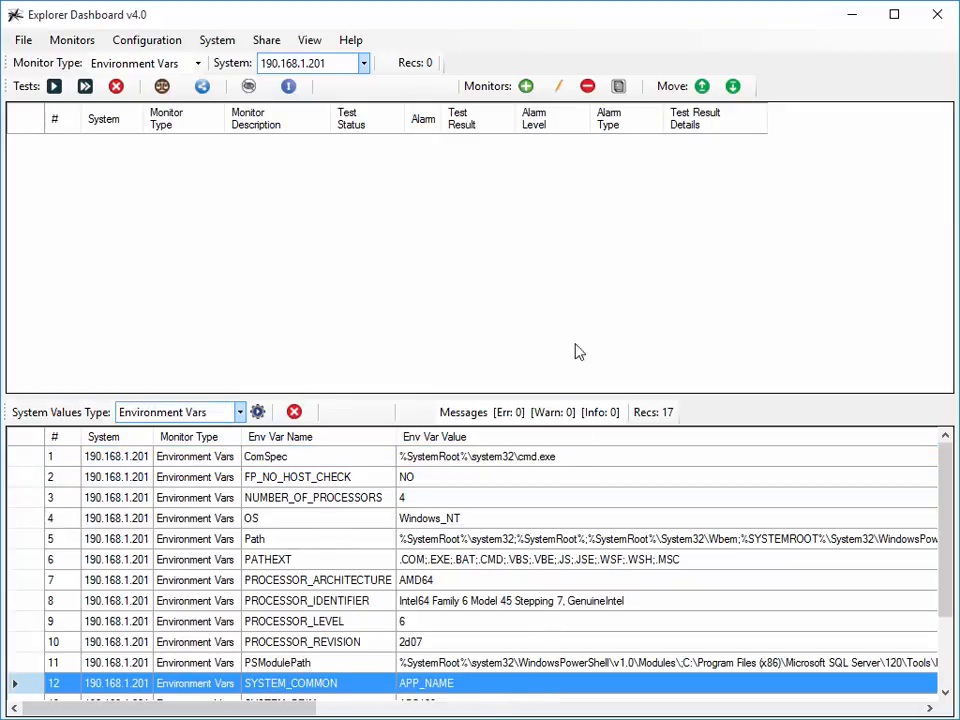
click(525, 86)
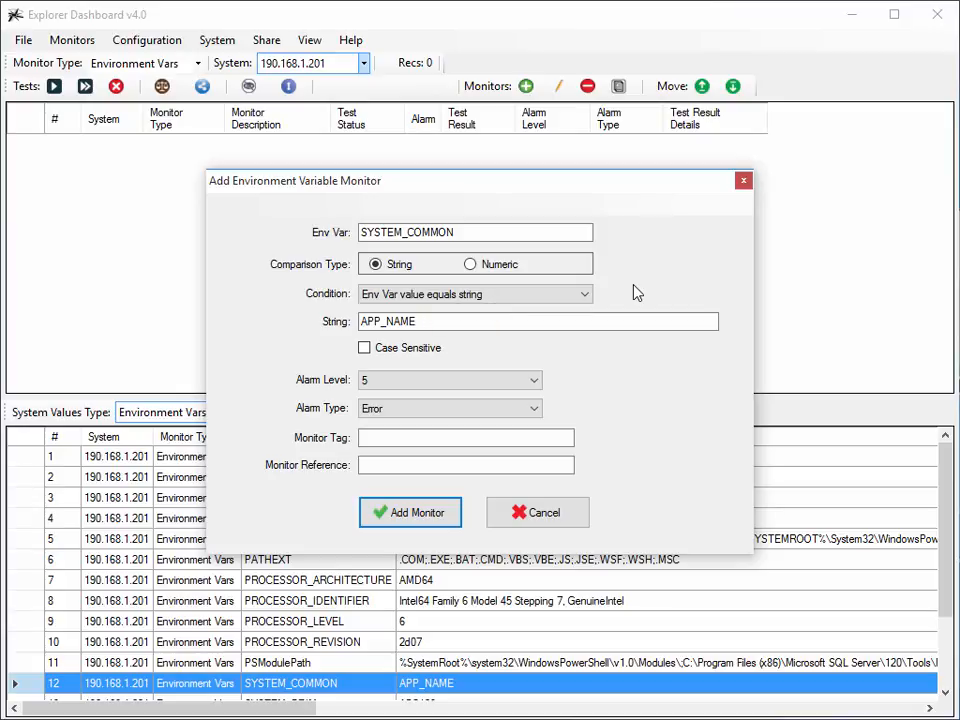
click(586, 296)
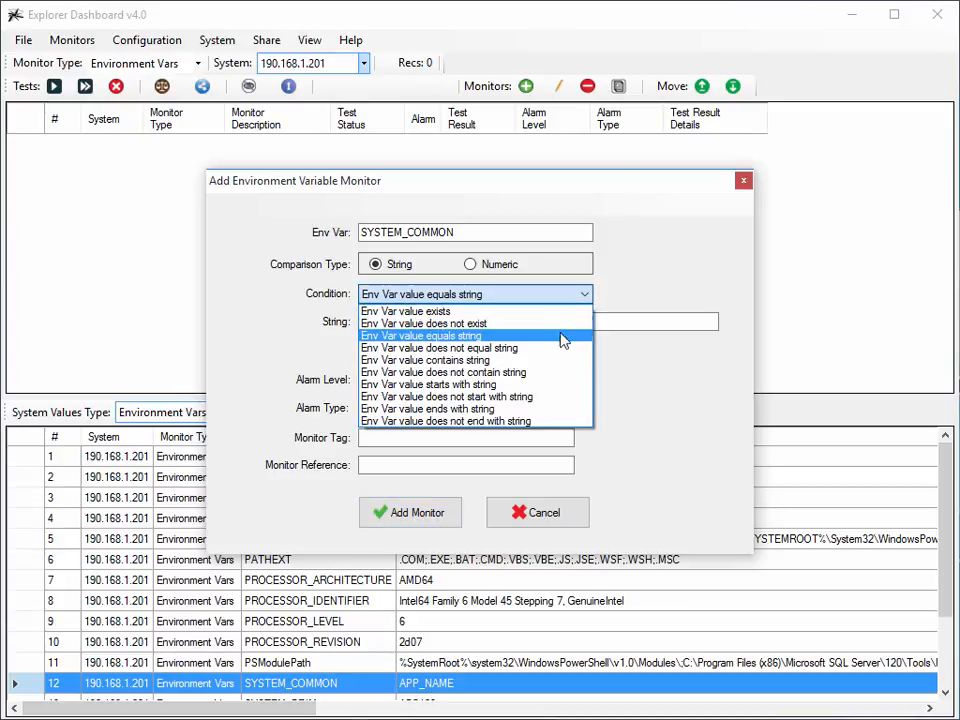
click(558, 348)
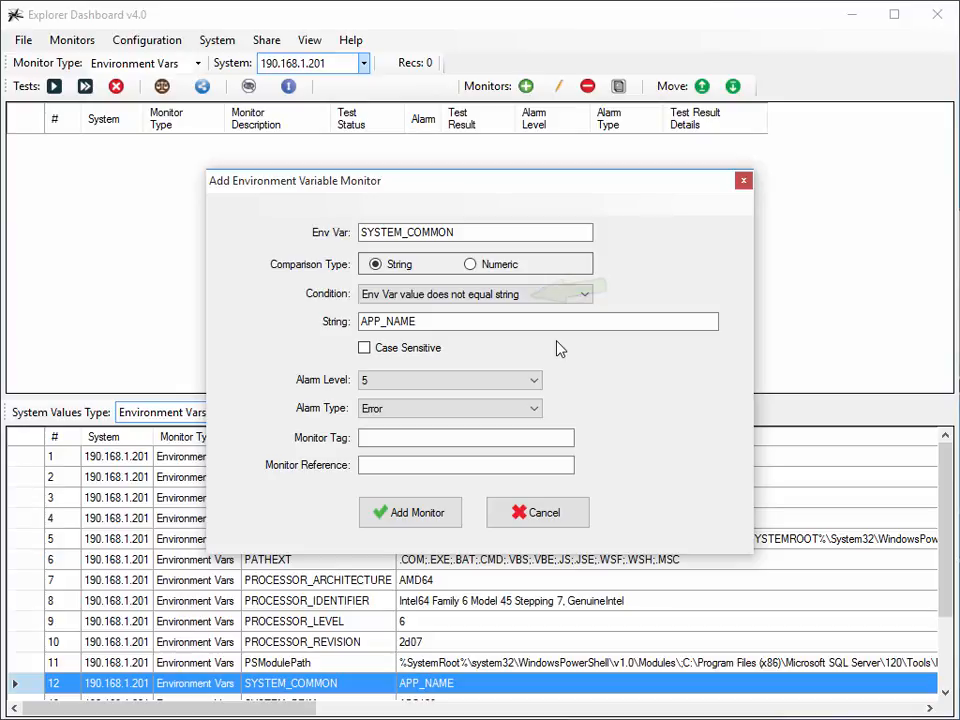
click(456, 512)
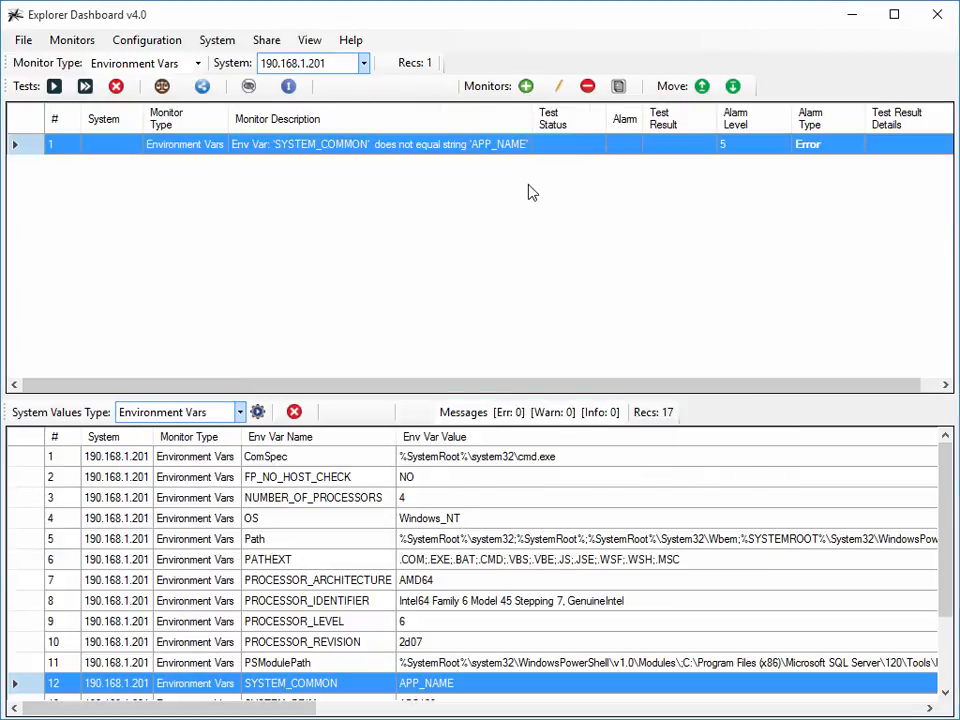
click(54, 86)
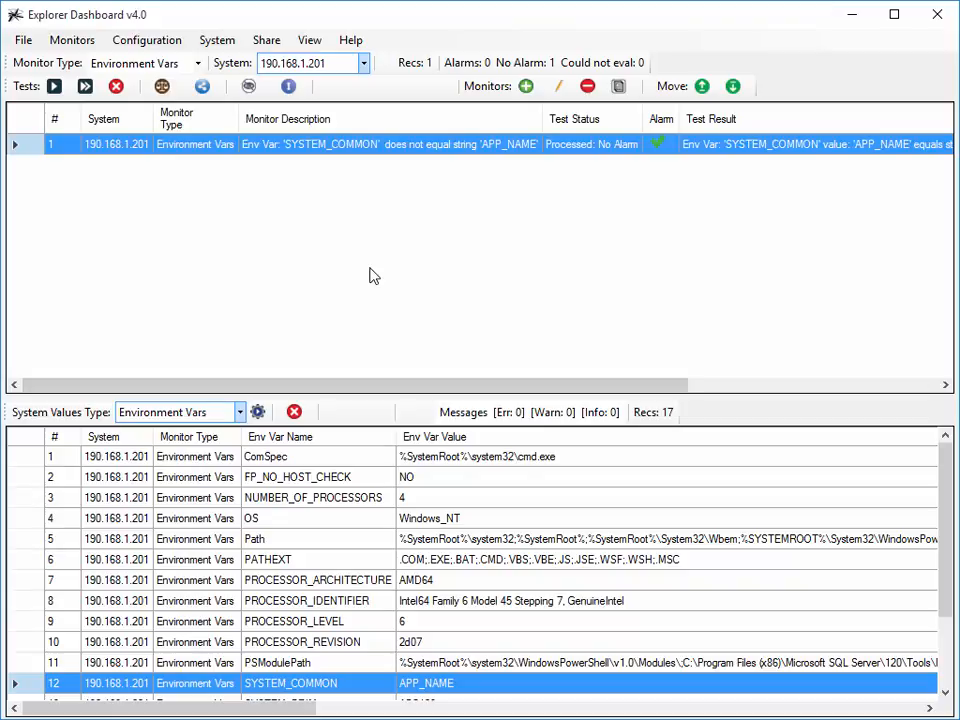
double_click(628, 148)
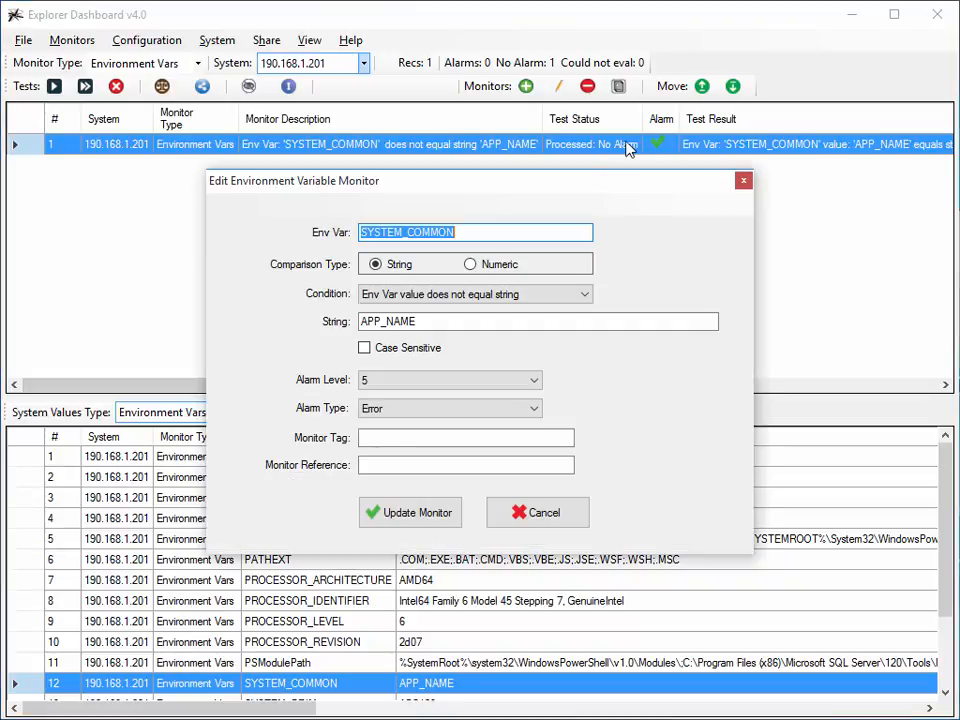
drag(443, 317, 327, 320)
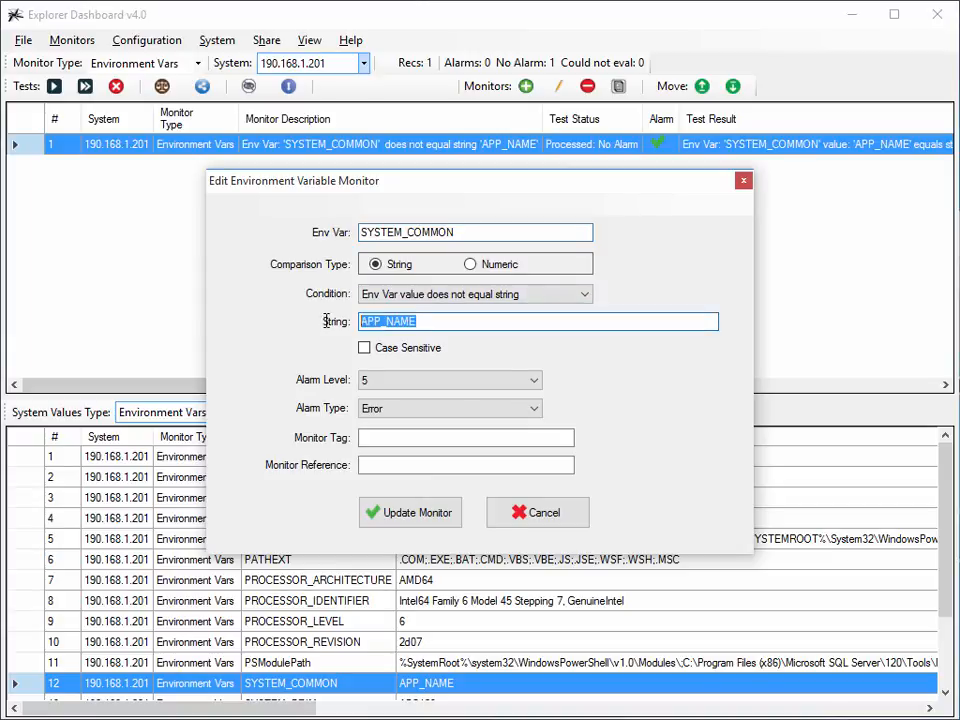
key(BackSpace)
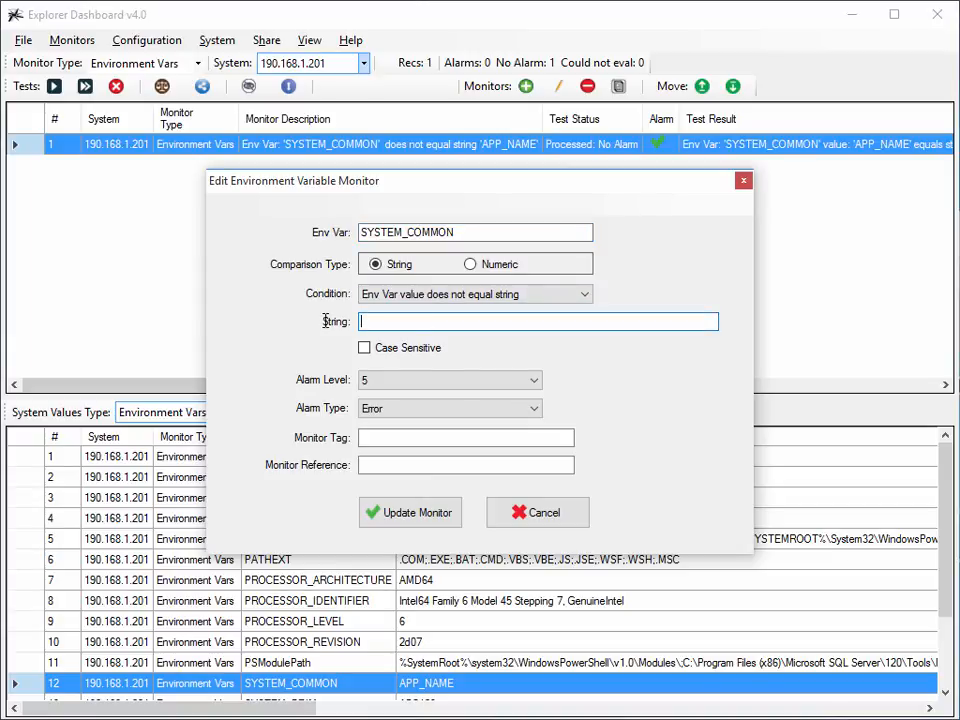
text(A)
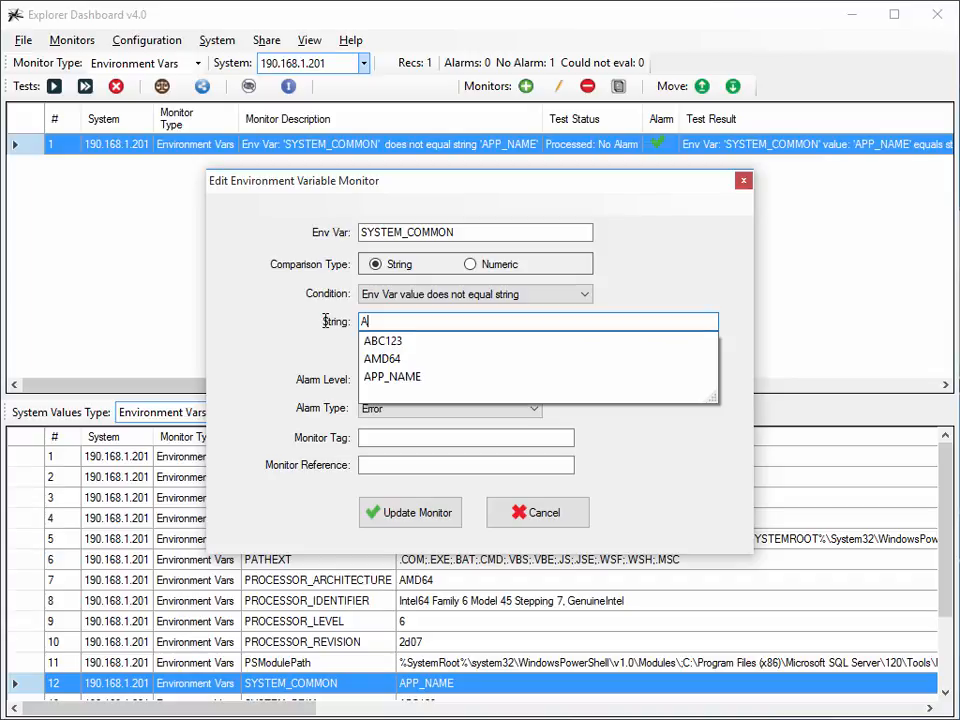
click(363, 378)
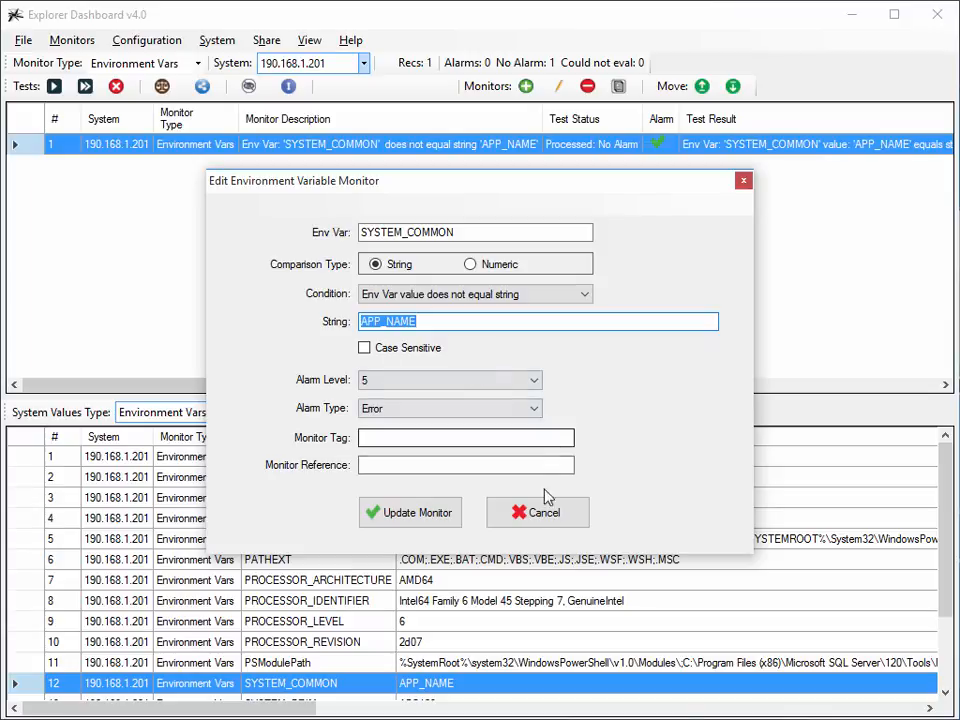
click(549, 518)
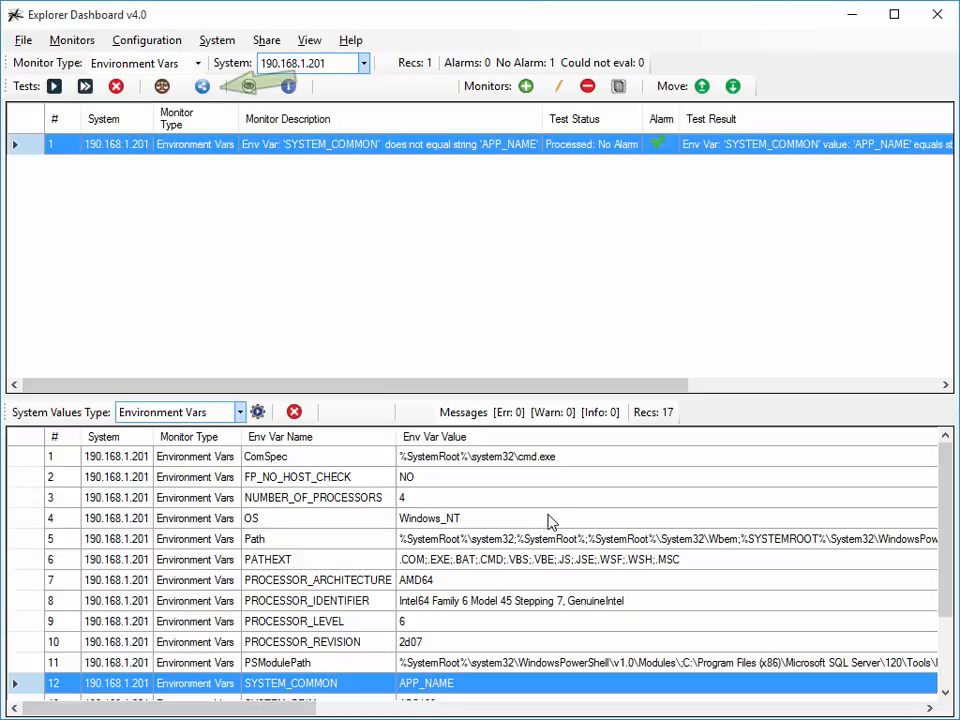
Examine the email sharing options for the monitor test results, and close them without sending.
click(203, 88)
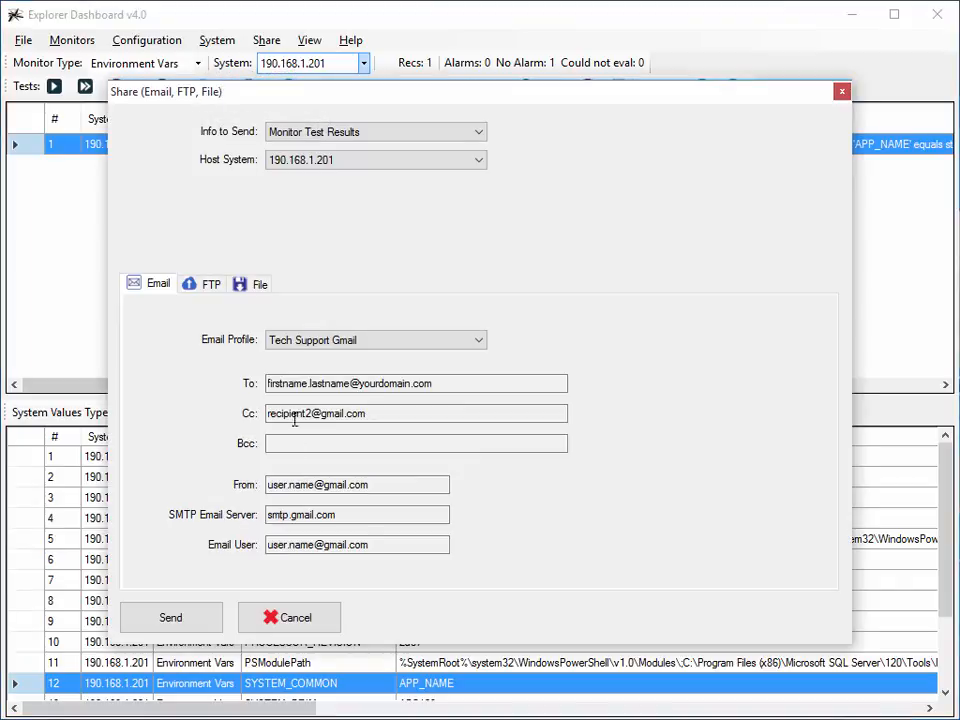
click(314, 621)
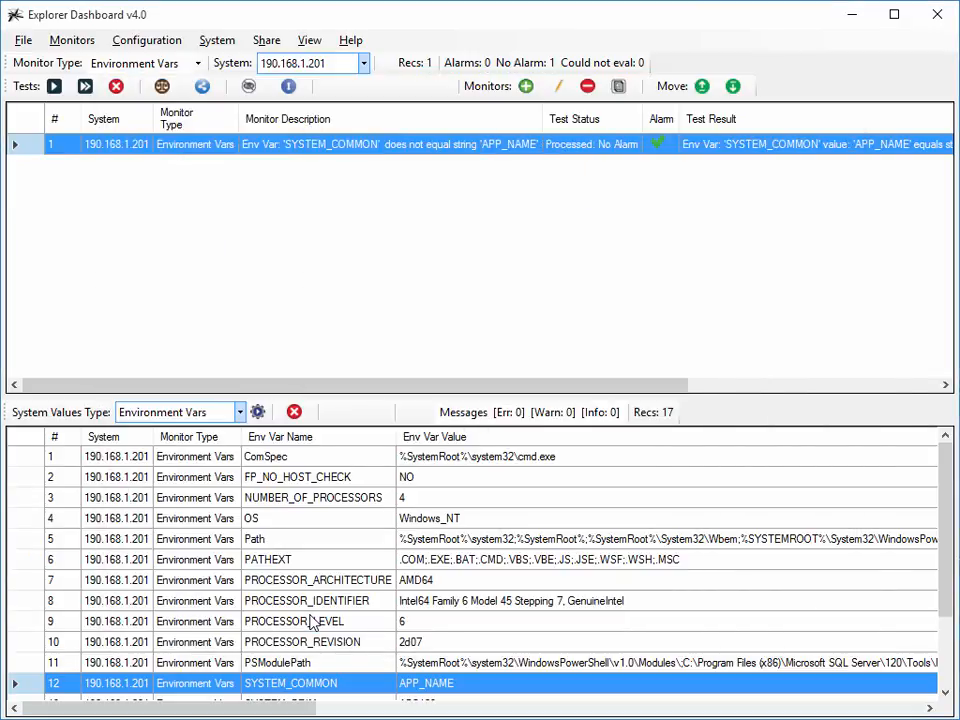